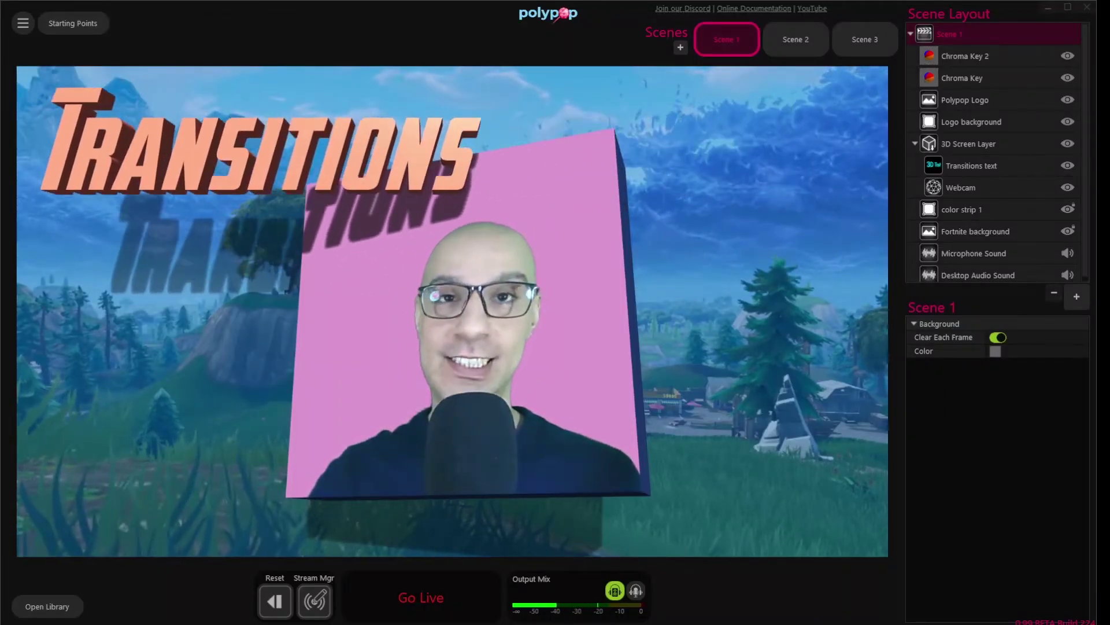
Preview the luma fade transition by switching between Scene 1 and Scene 2
click(773, 41)
click(773, 41)
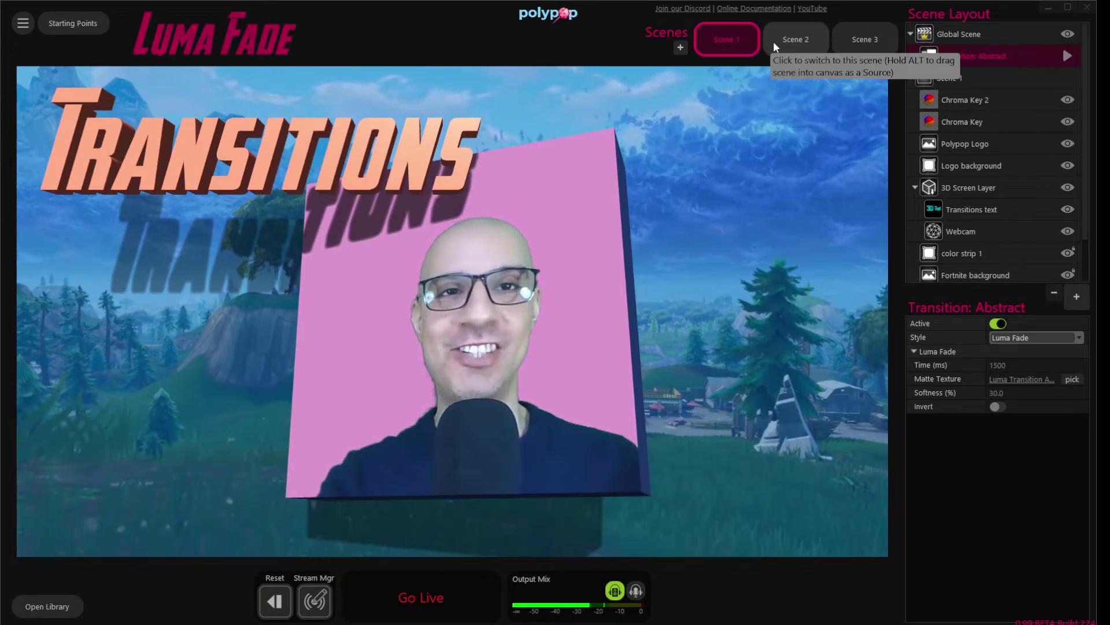
click(726, 41)
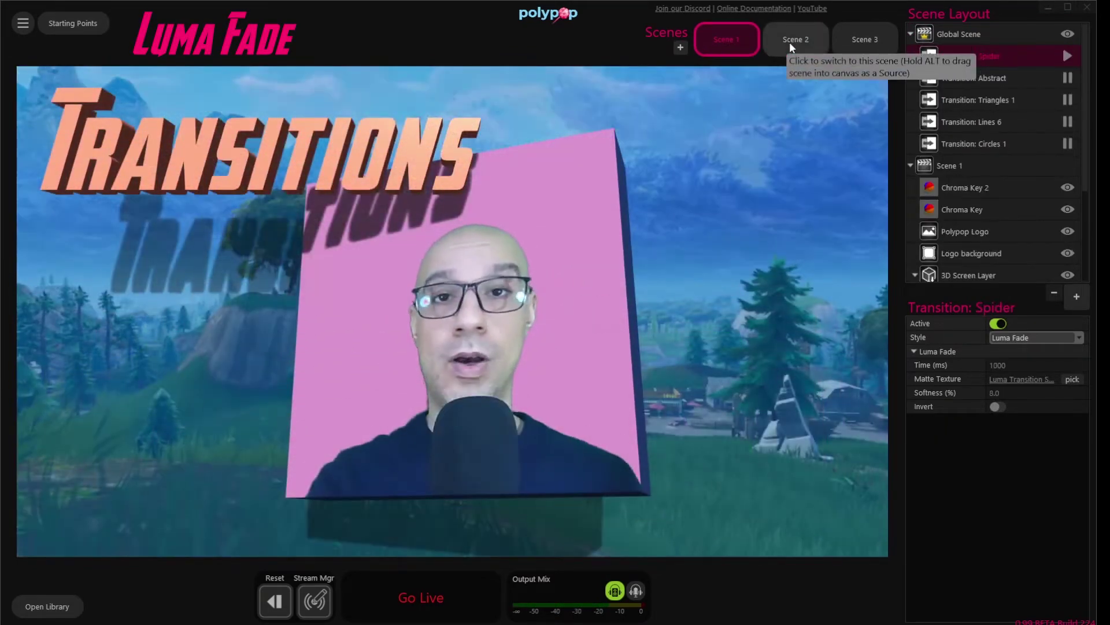
click(789, 42)
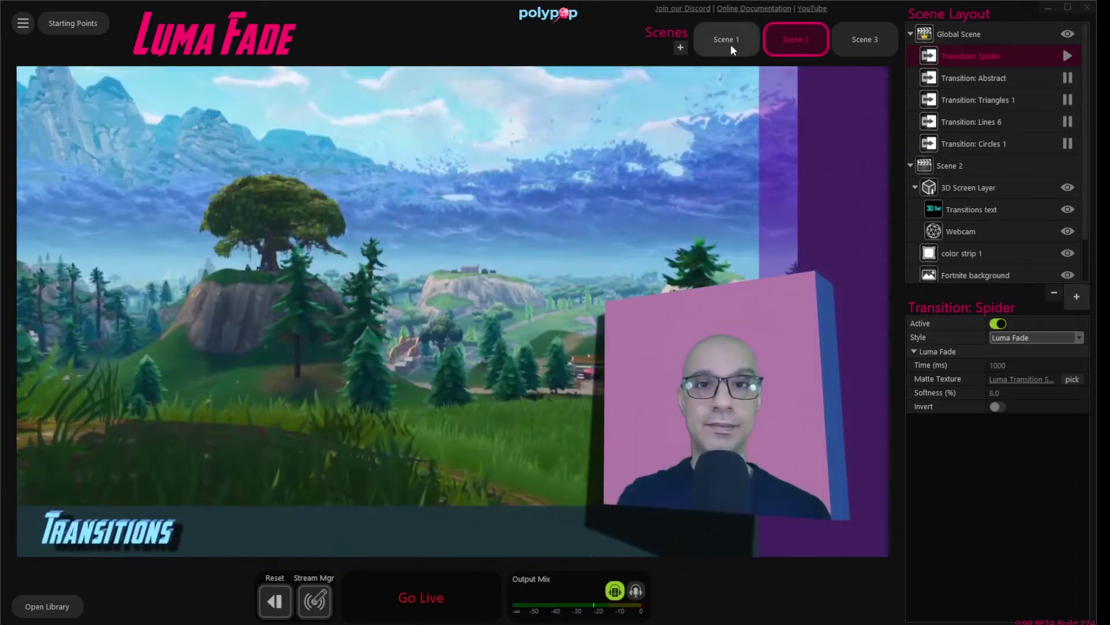
click(728, 43)
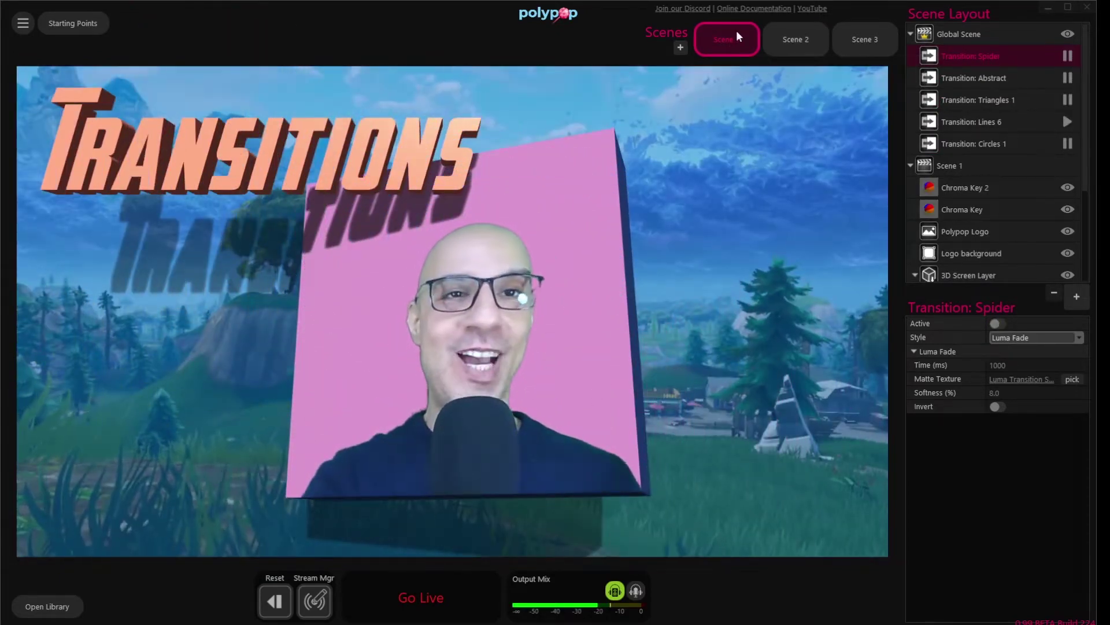
Preview the stinger transition going to Scene 2 and back to Scene 1
key(2)
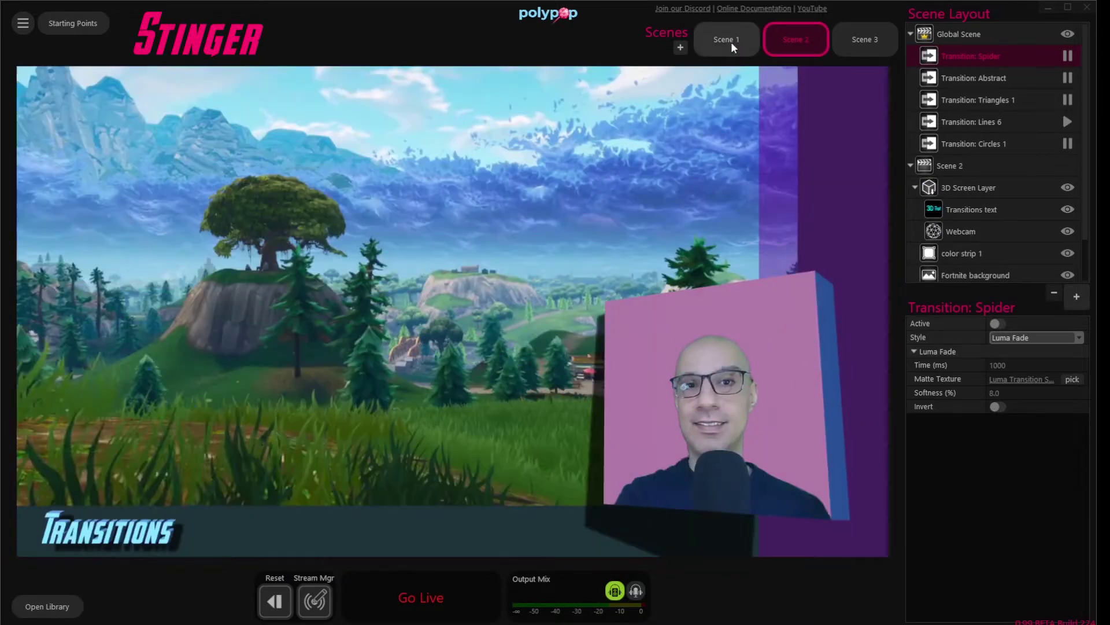
click(733, 46)
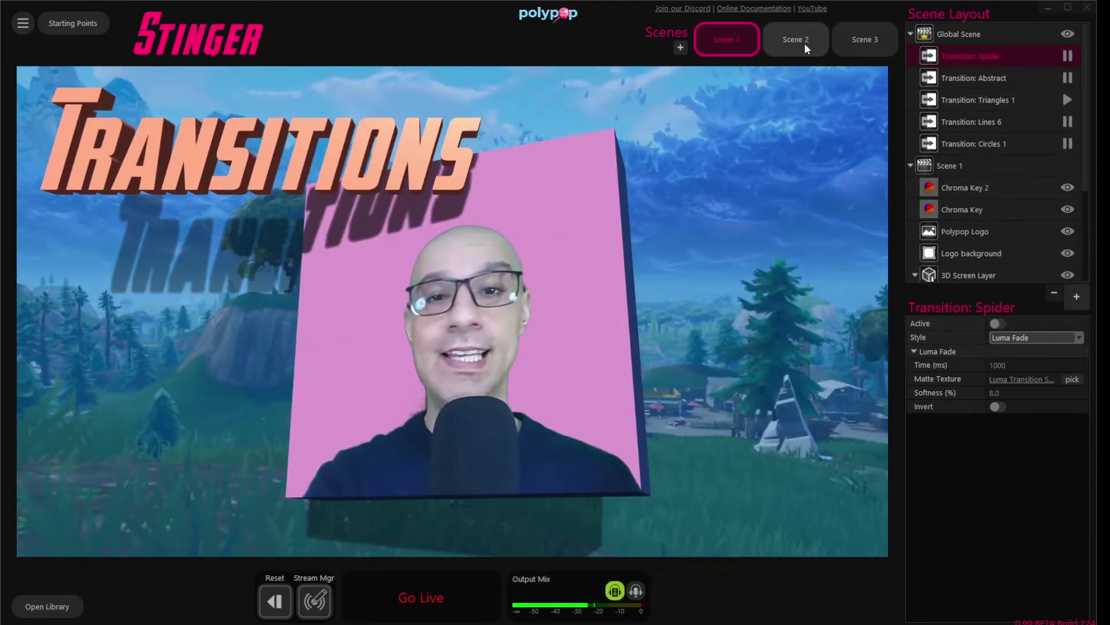
click(807, 46)
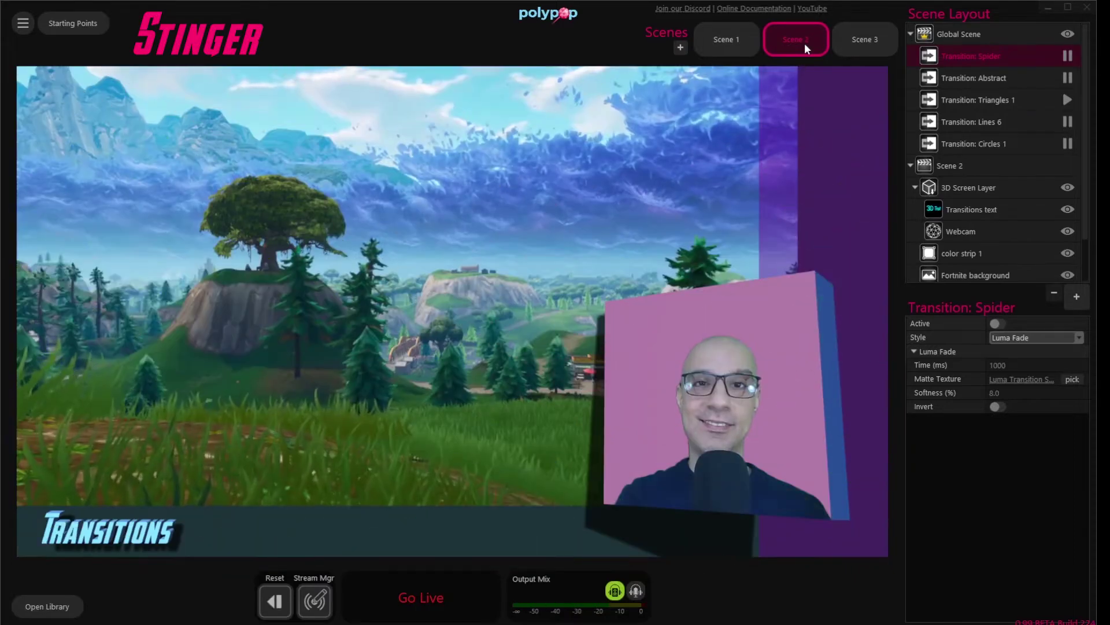
click(750, 46)
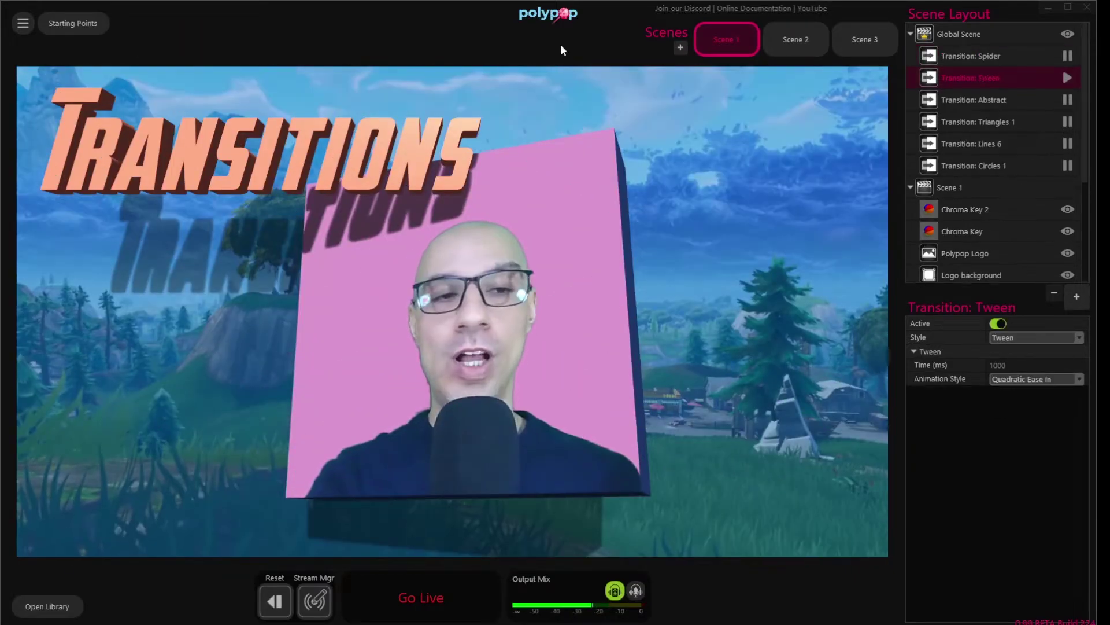
Preview the tween, cross fade and colour flash transitions, ending on Scene 2
click(793, 41)
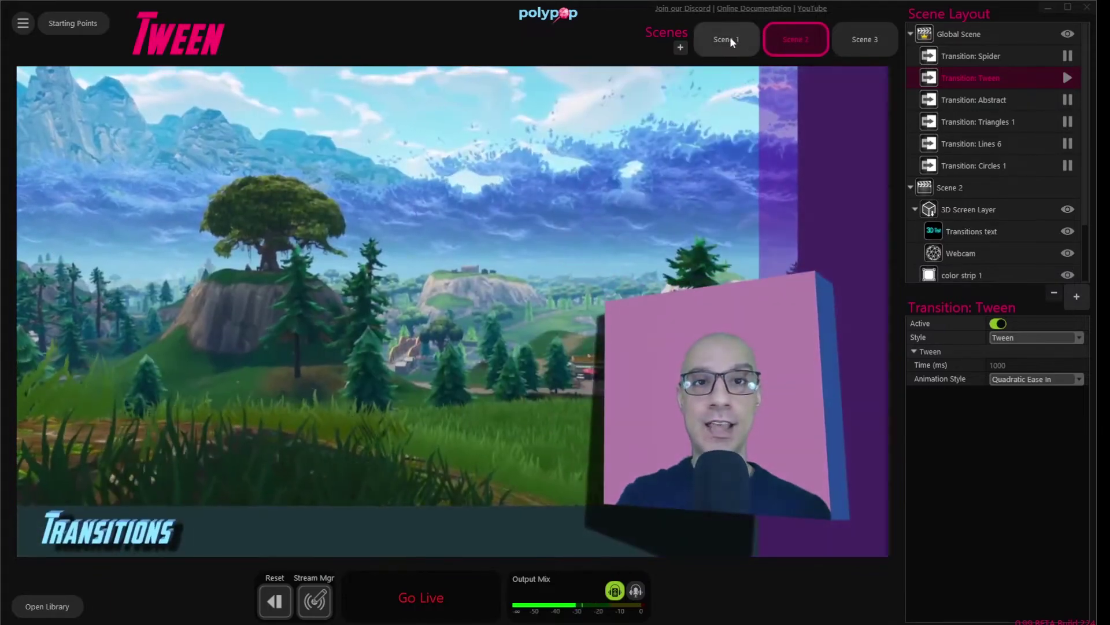
click(732, 43)
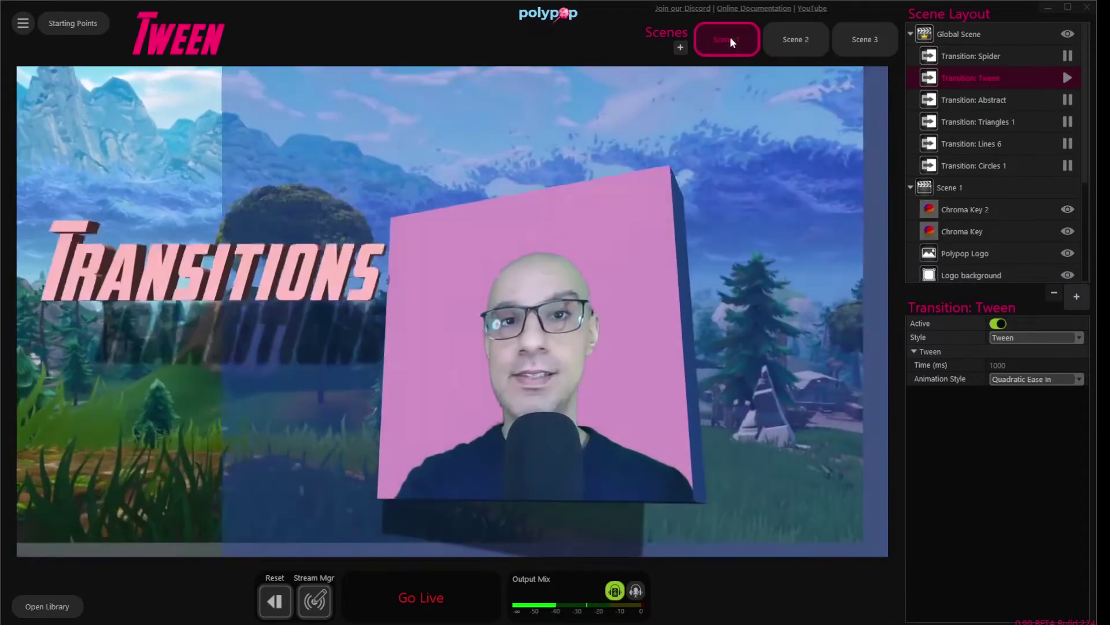
click(813, 48)
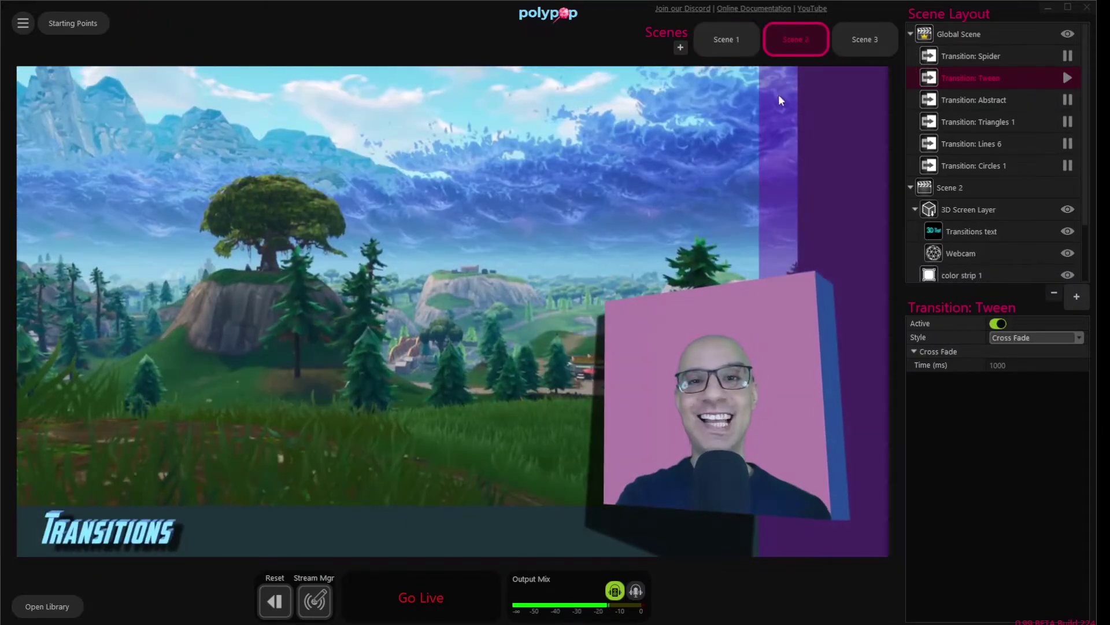
click(721, 34)
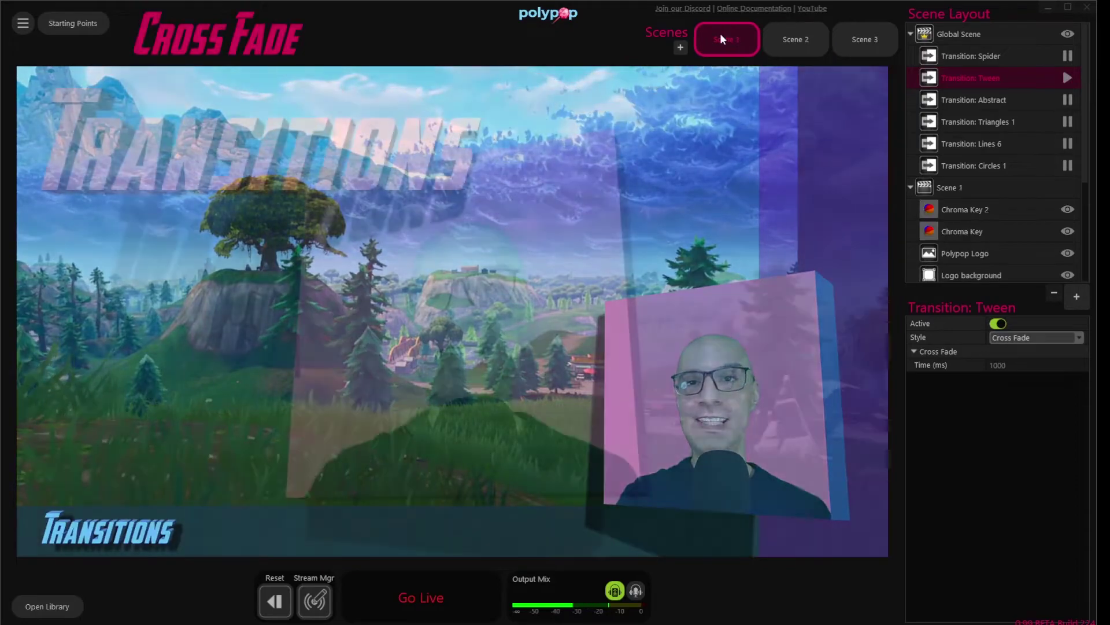
click(790, 38)
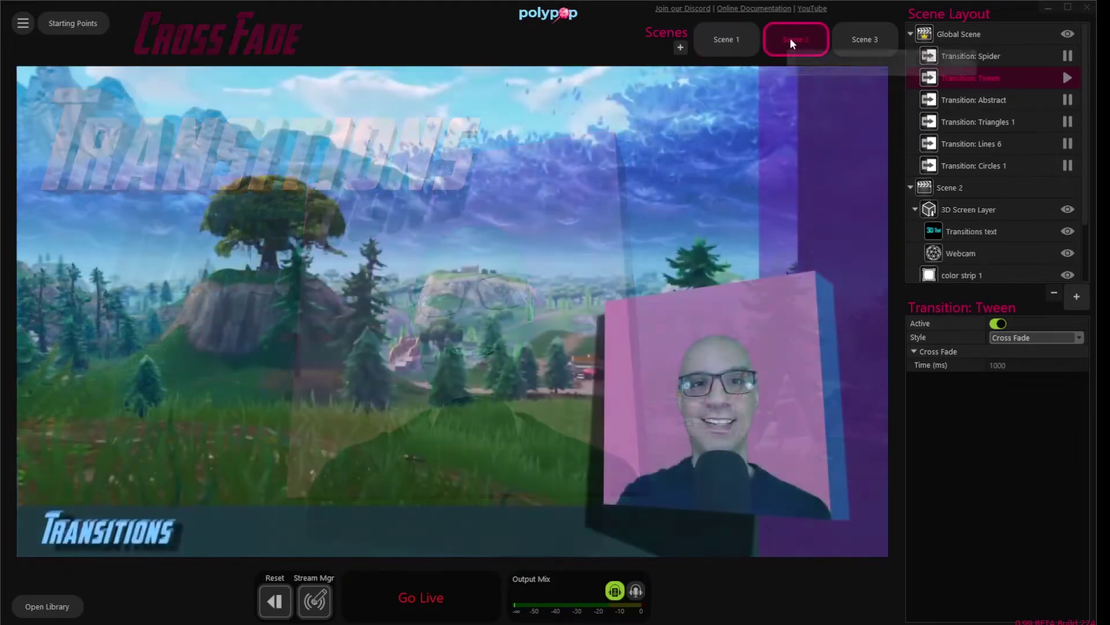
click(739, 41)
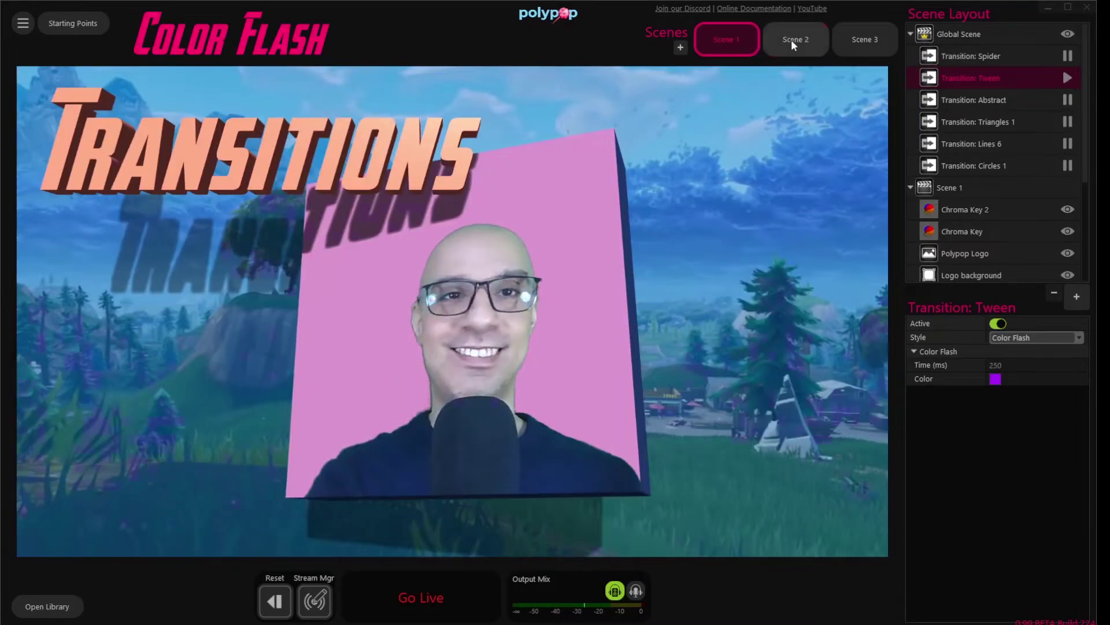
click(792, 38)
click(804, 44)
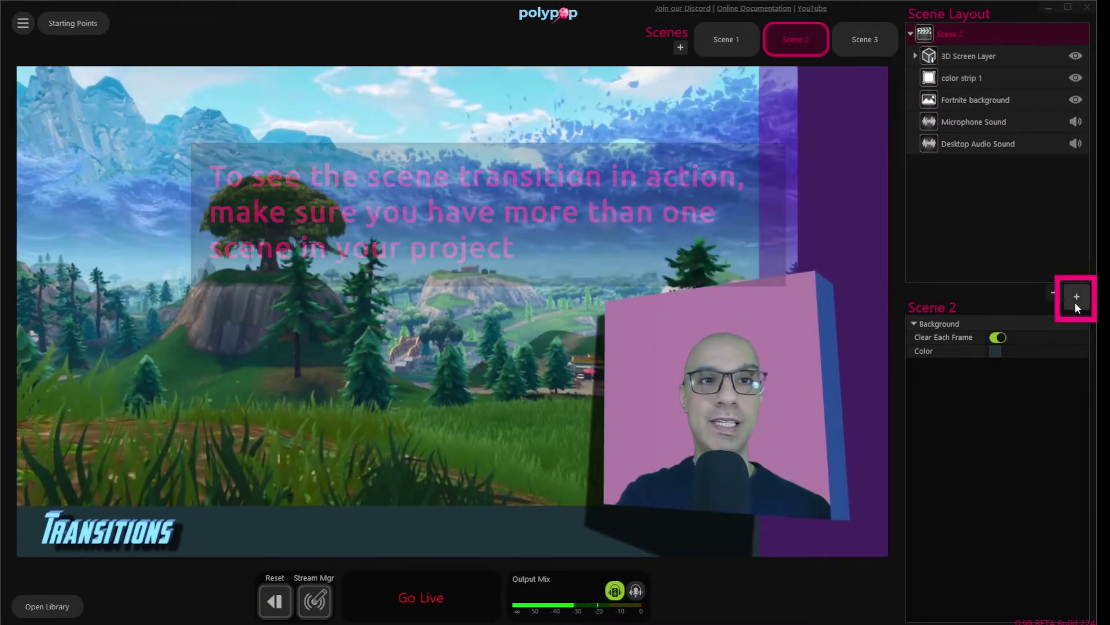
Add a Transition element to the Global Scene, defaulting to a white 250 ms Color Flash
click(1077, 297)
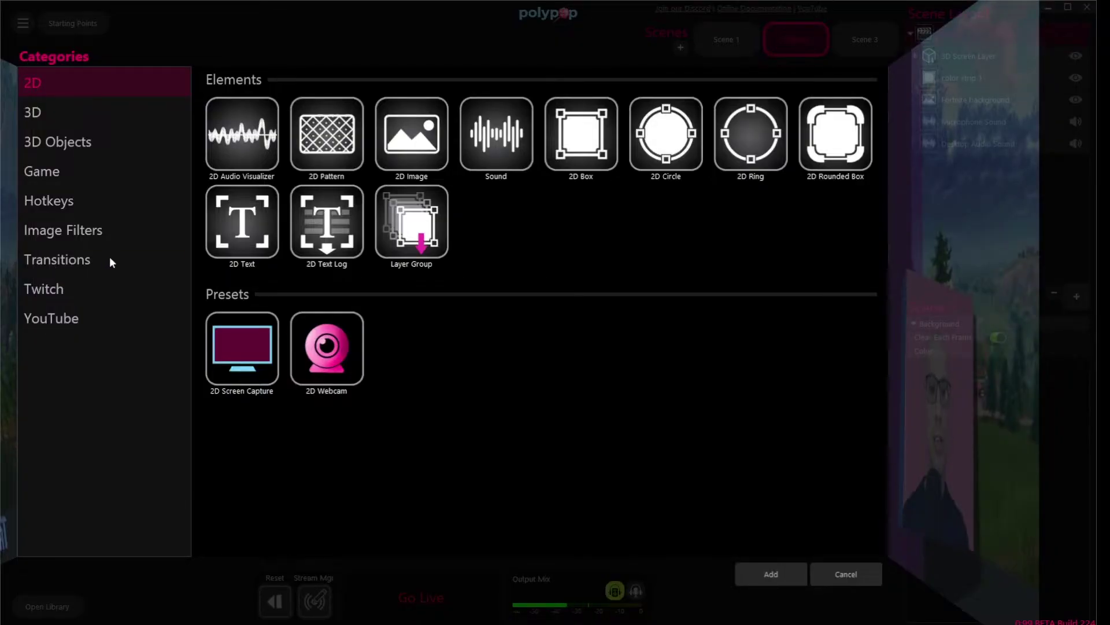
click(114, 262)
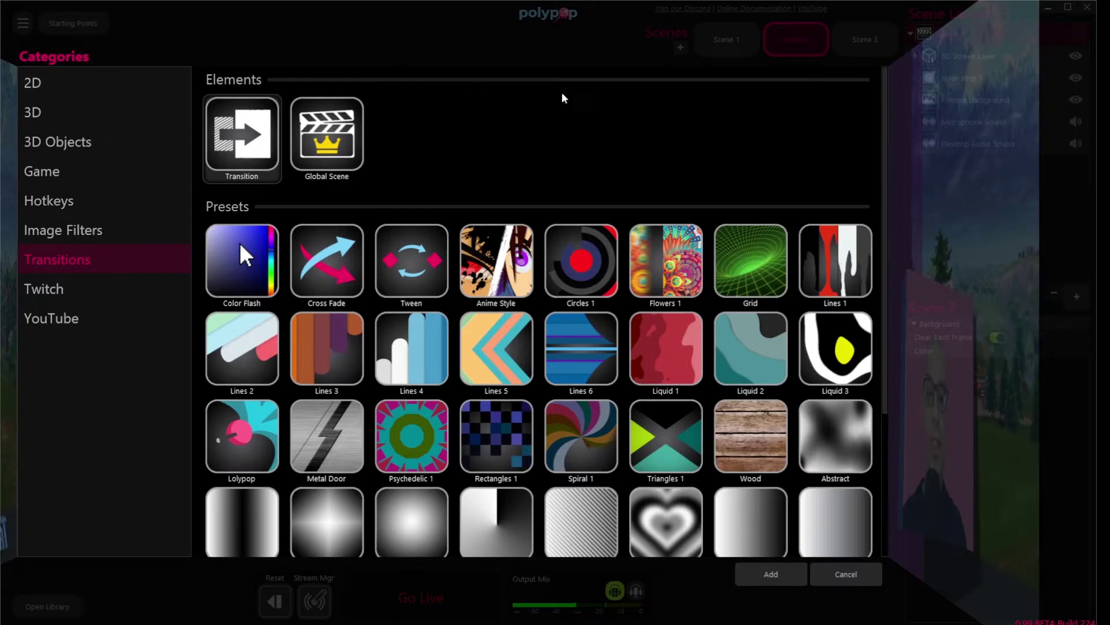
click(797, 579)
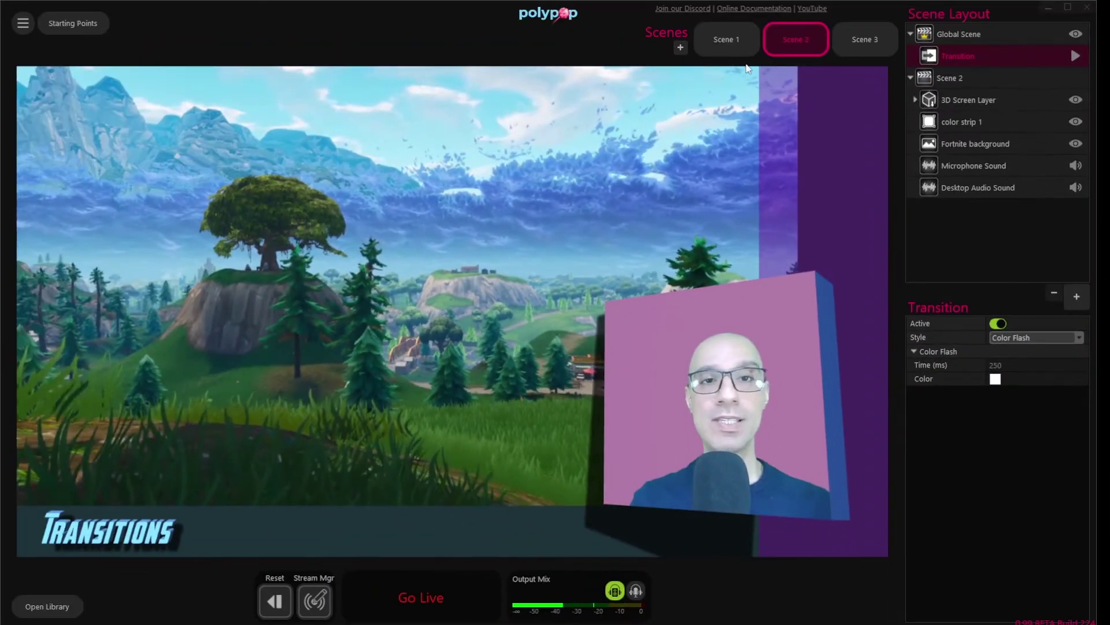
Test the white flash by switching between Scene 1 and Scene 2
click(738, 41)
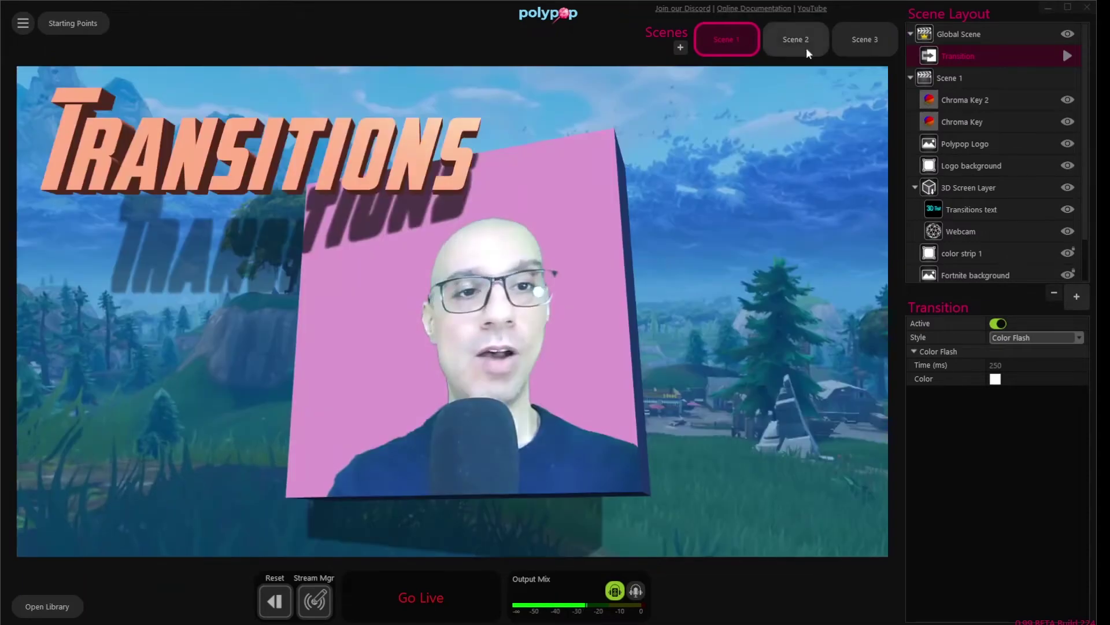
click(816, 45)
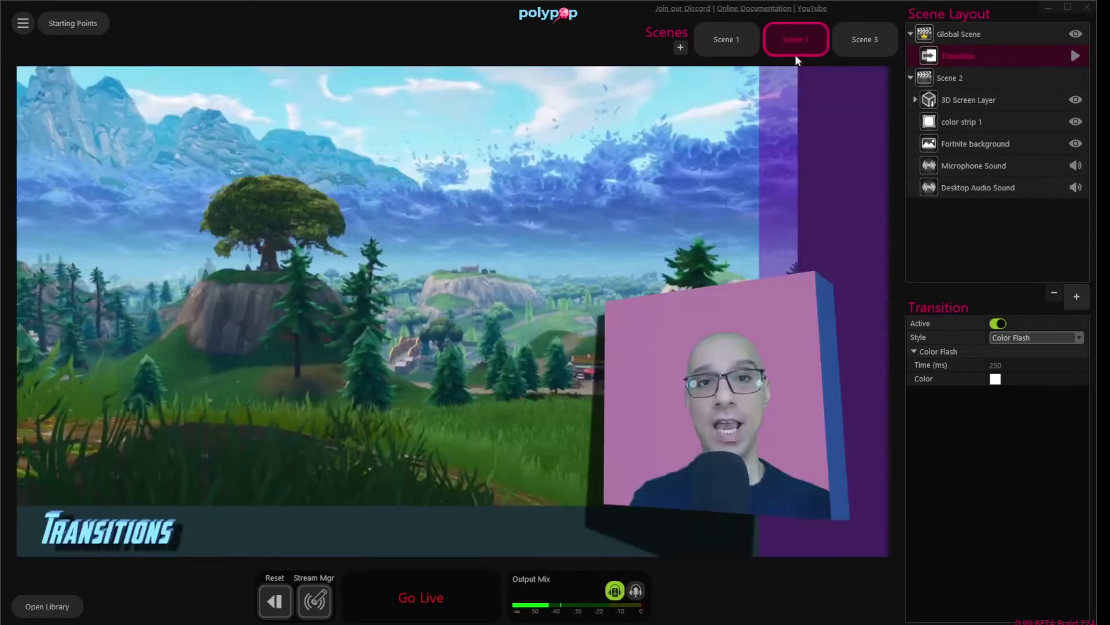
click(725, 38)
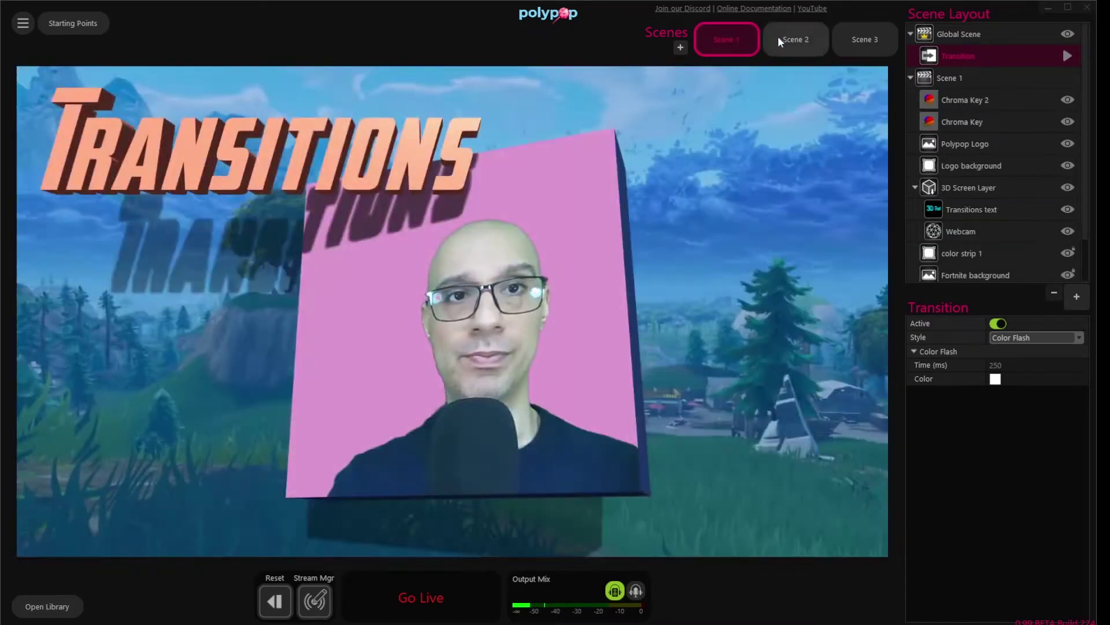
click(778, 37)
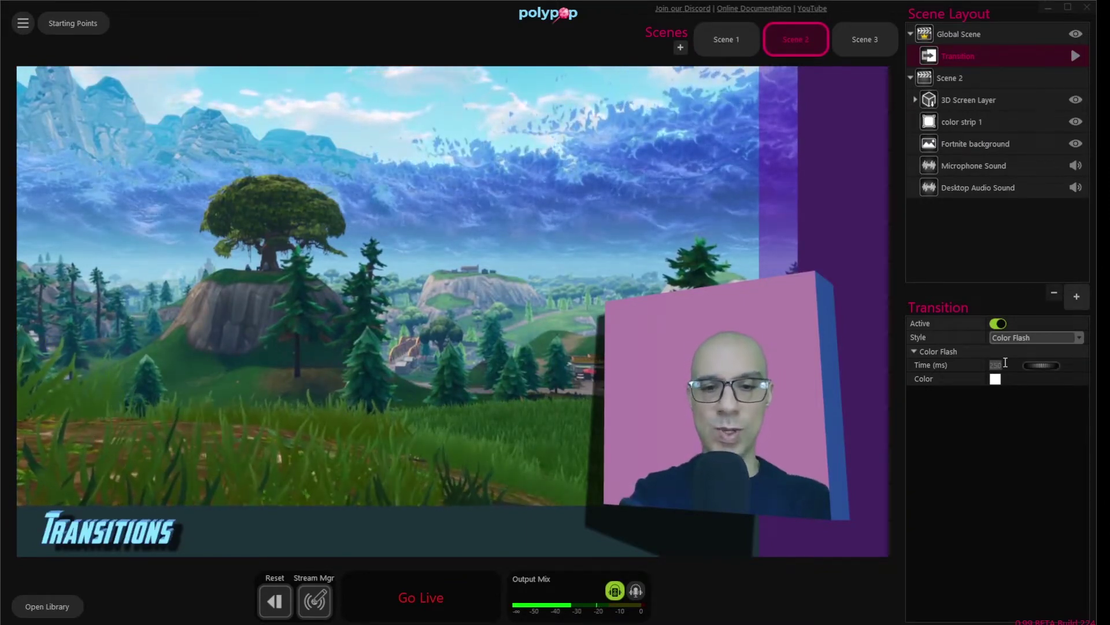
Set the flash to 1000 ms in magenta (230/15/243) and test it between scenes
text(1000)
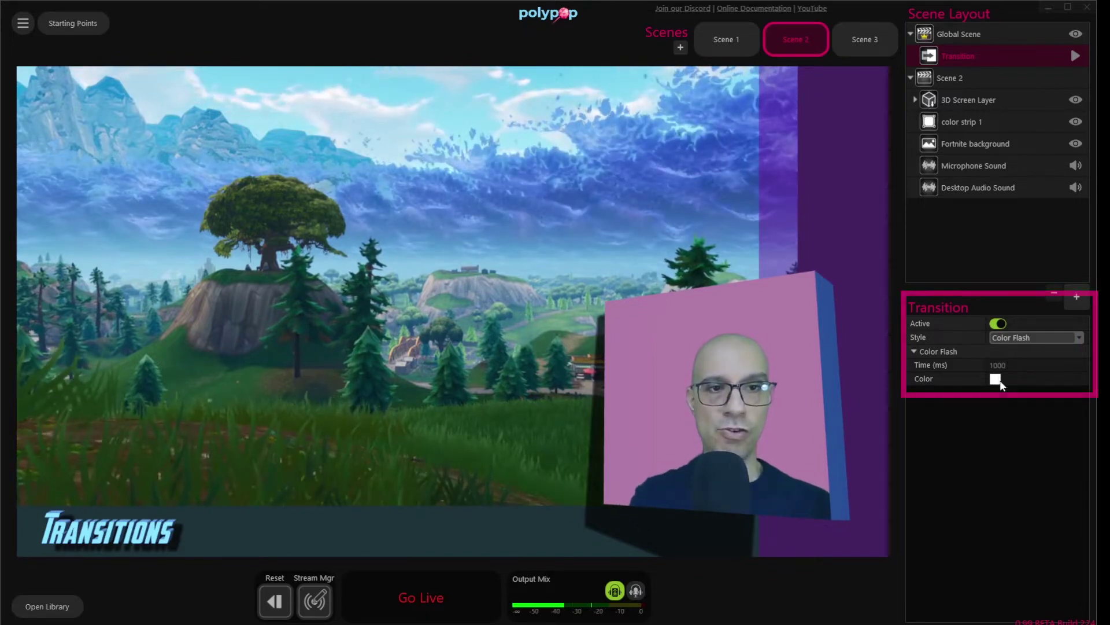
click(995, 380)
click(983, 382)
click(964, 365)
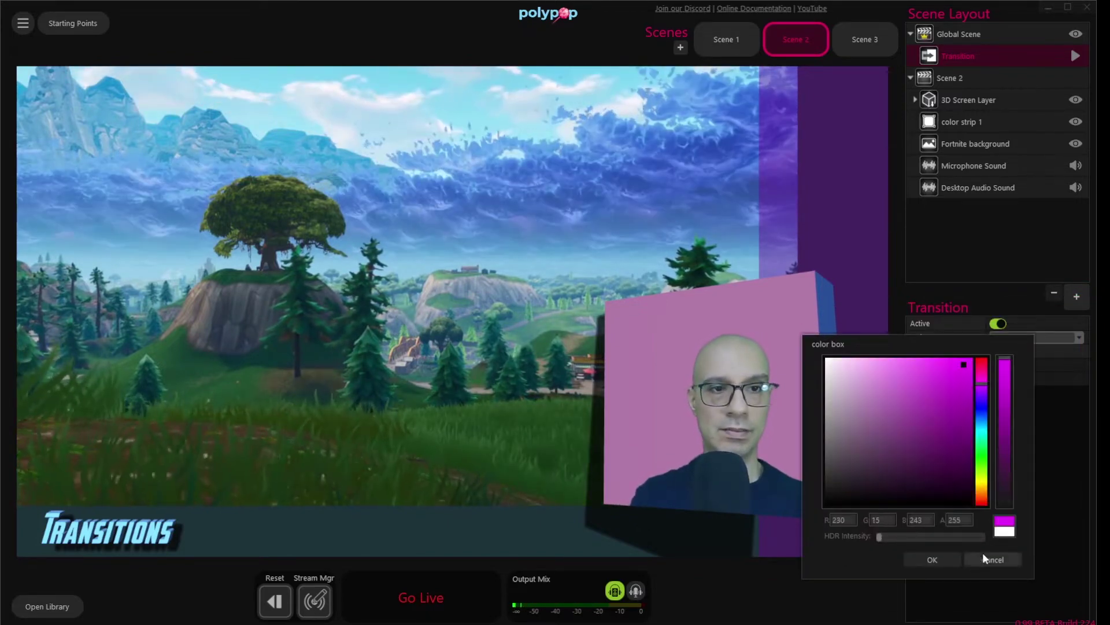
click(950, 559)
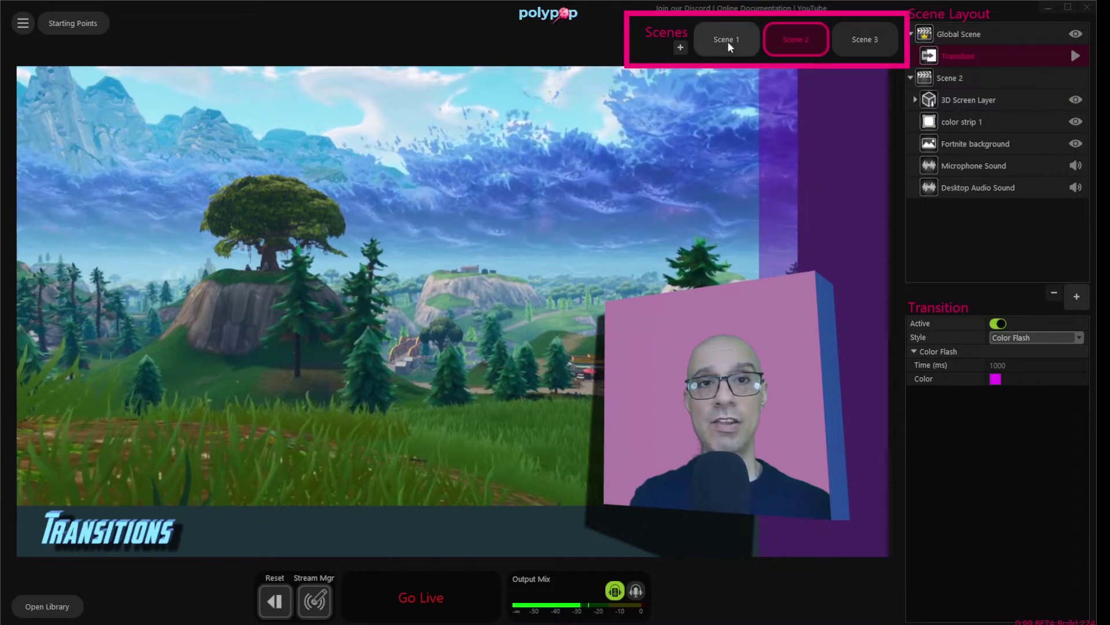
click(727, 41)
click(790, 36)
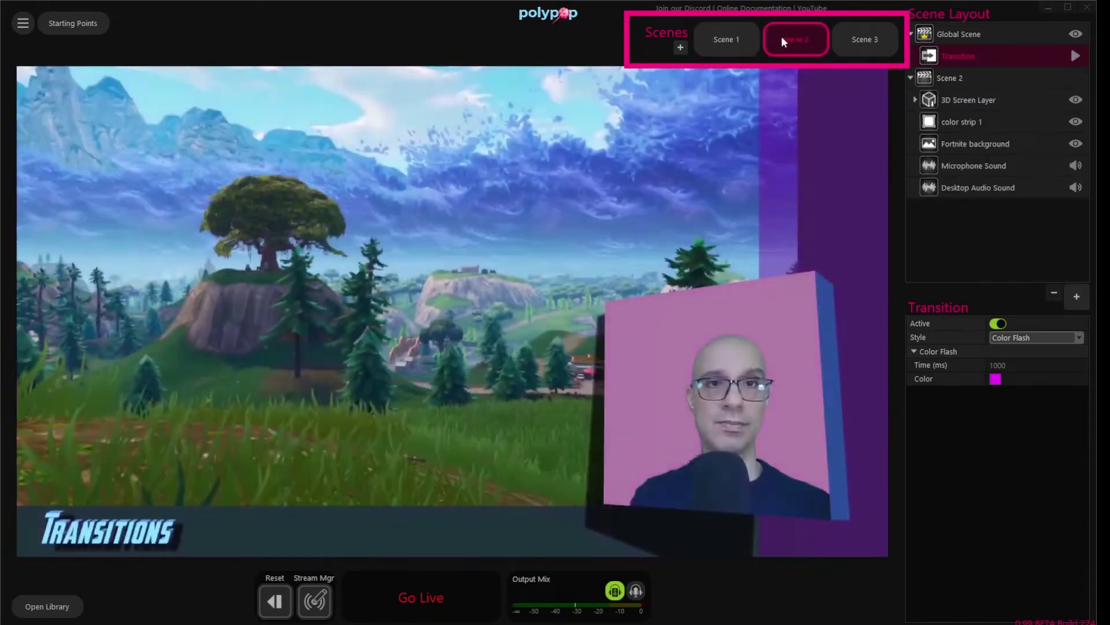
click(742, 35)
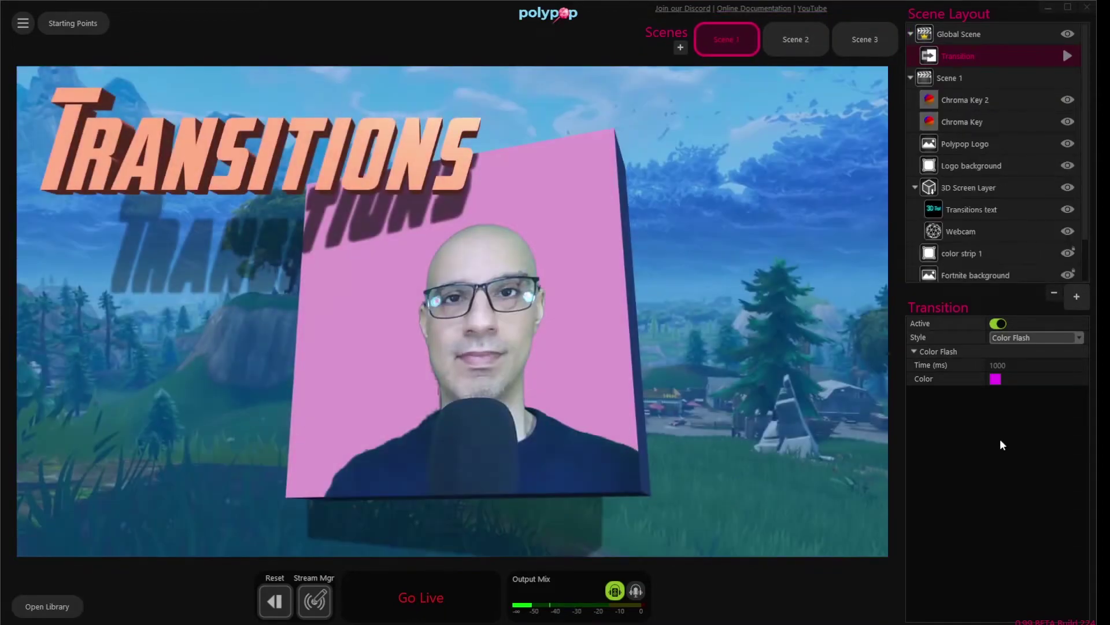
Change the transition style to Cross Fade and preview it between the scenes
mouse_move(1044, 366)
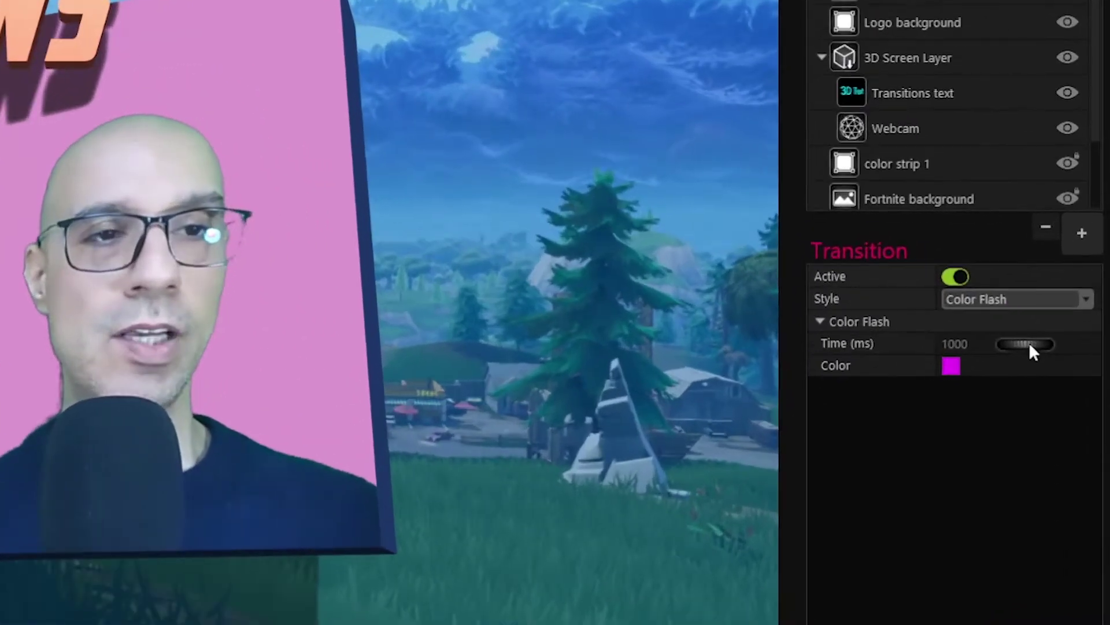
click(1030, 301)
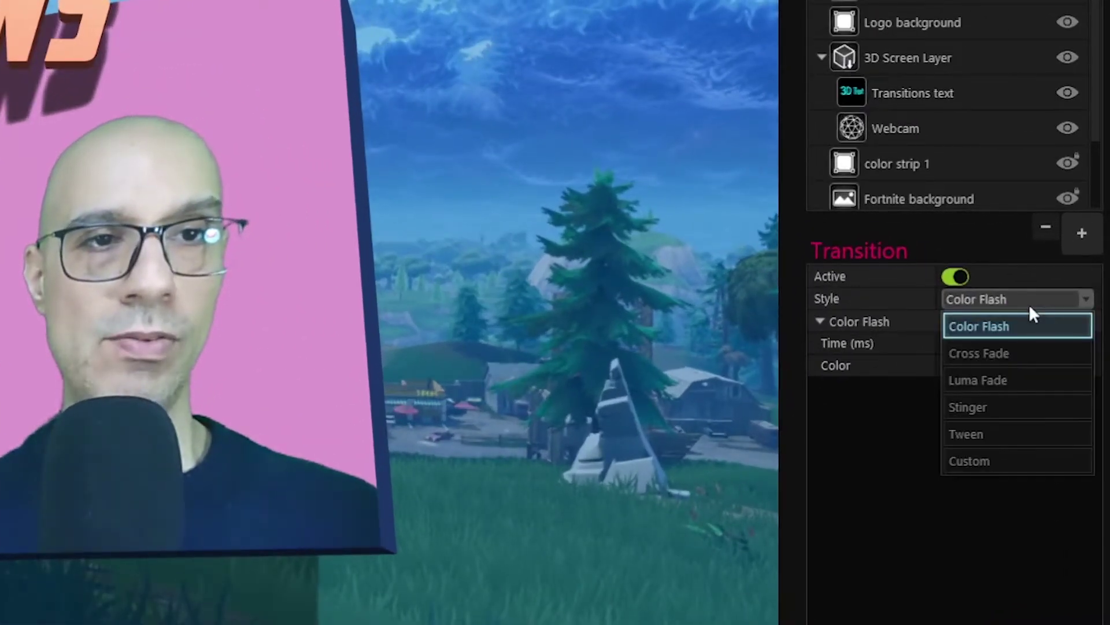
click(1033, 354)
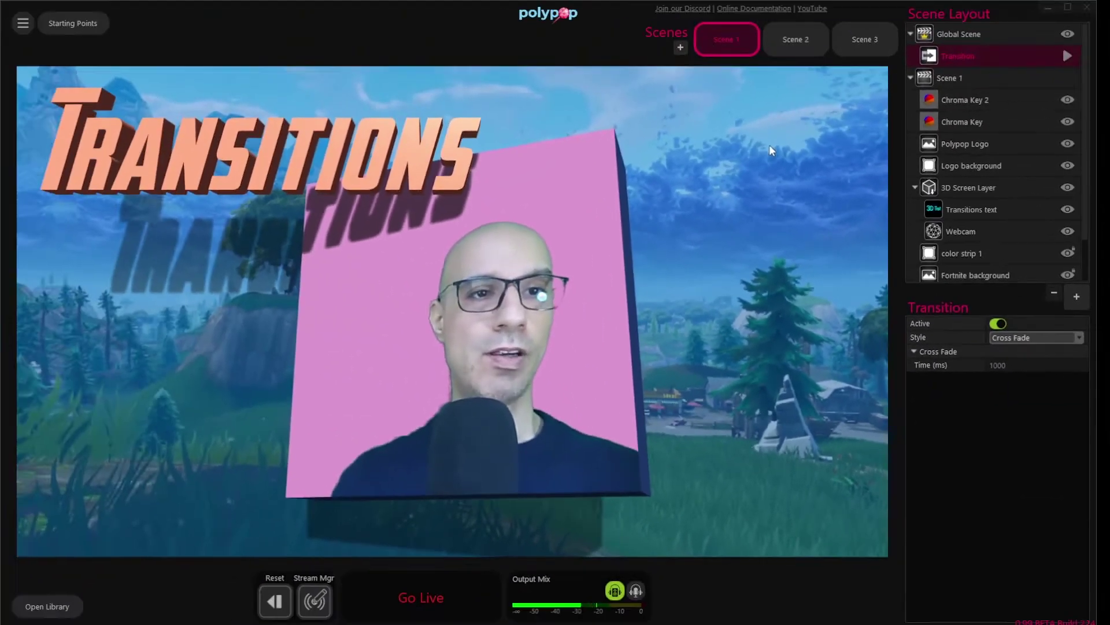
click(786, 34)
click(719, 39)
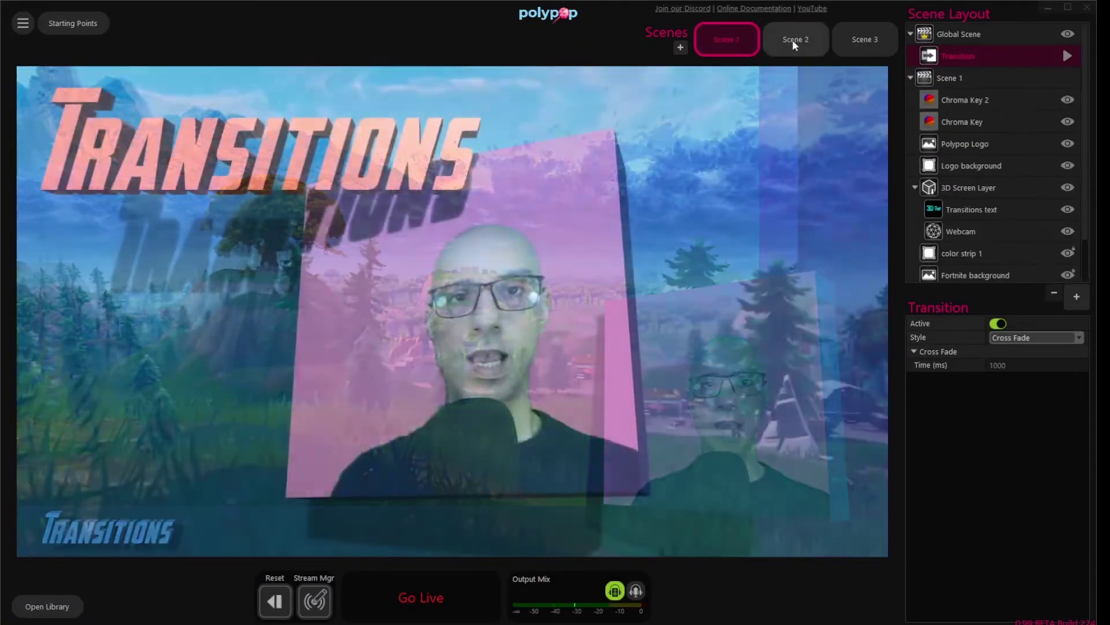
click(791, 39)
click(736, 45)
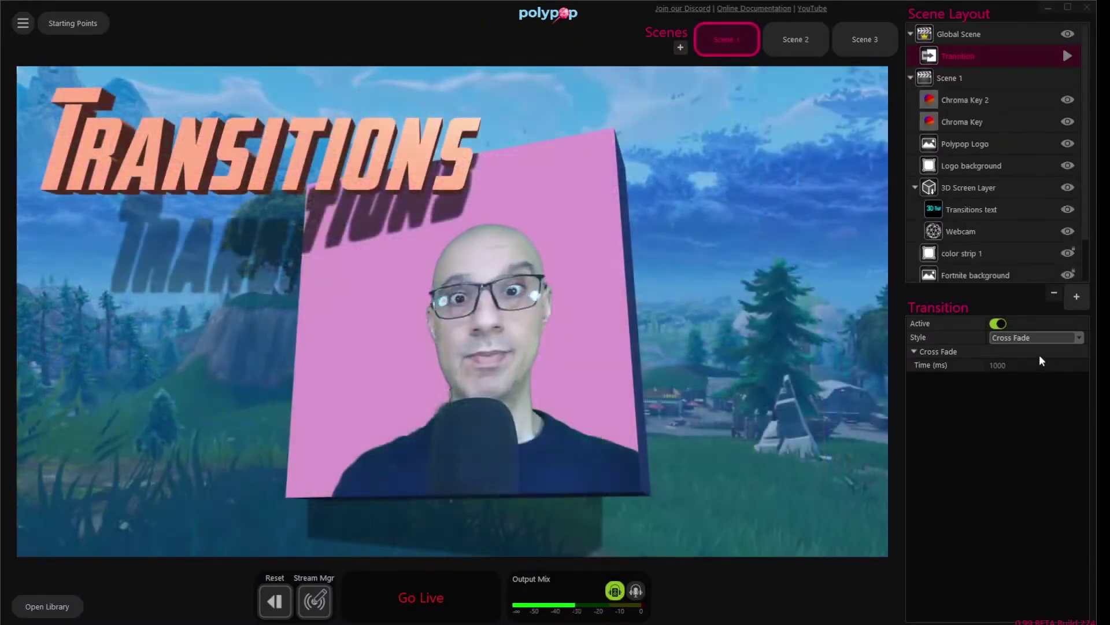
Shorten the cross fade to 200 ms, test it, then switch the style to Luma Fade
drag(1043, 362, 1034, 365)
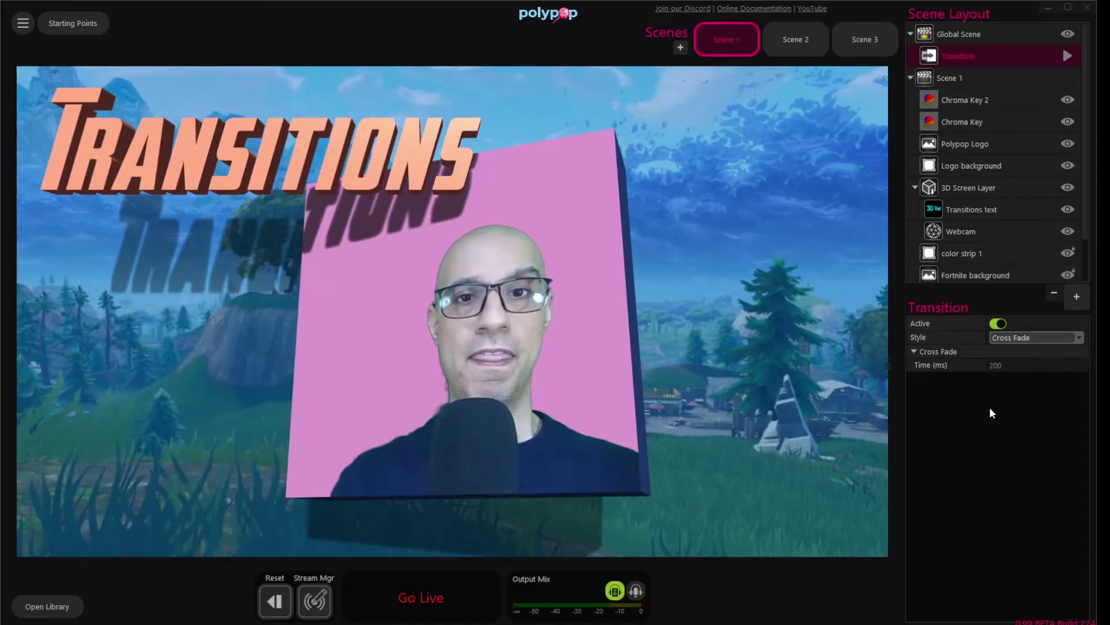
click(793, 49)
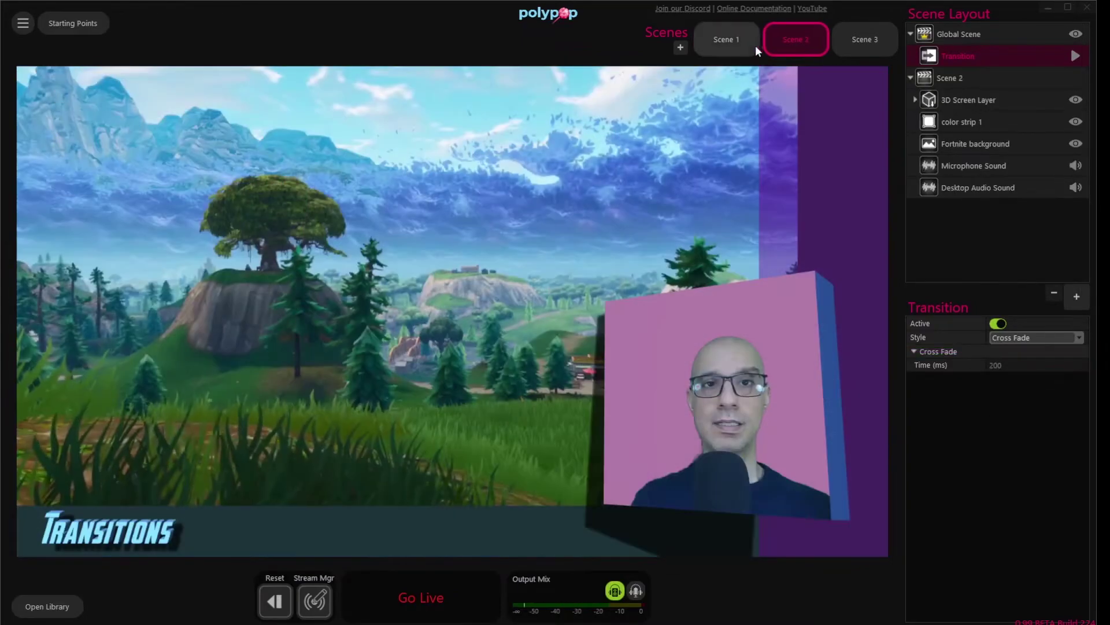
click(739, 39)
click(793, 44)
click(741, 42)
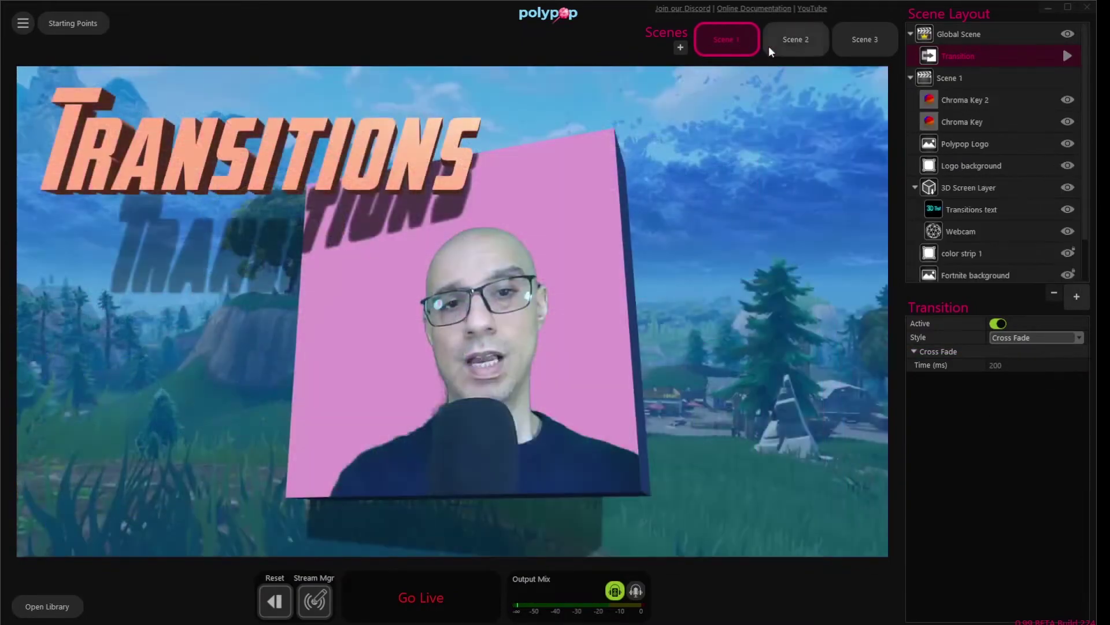
click(793, 46)
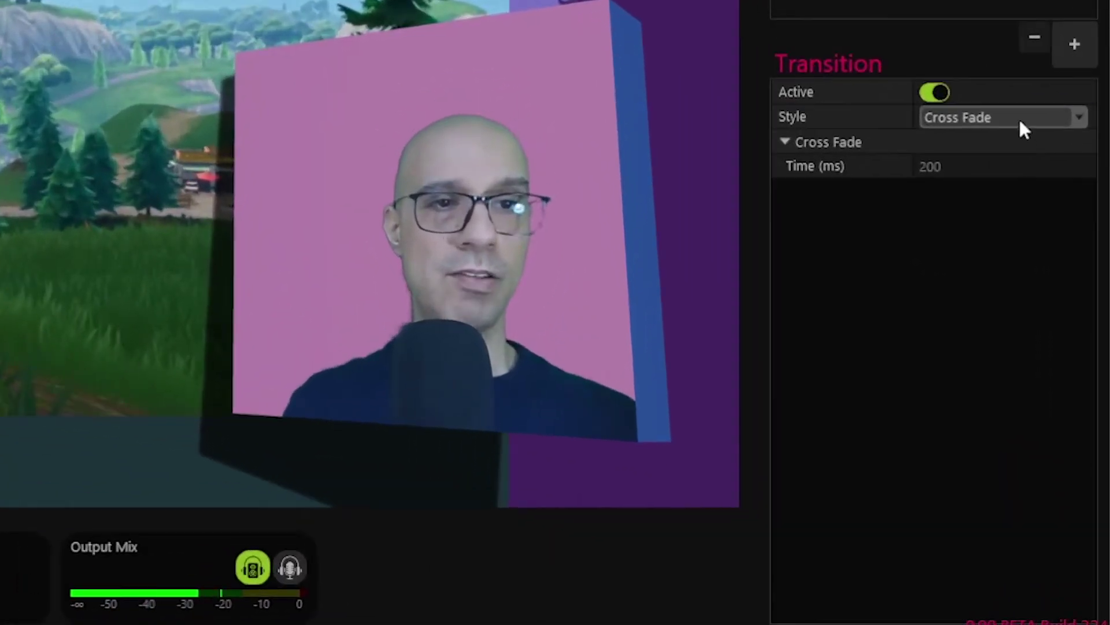
click(1019, 117)
click(1025, 210)
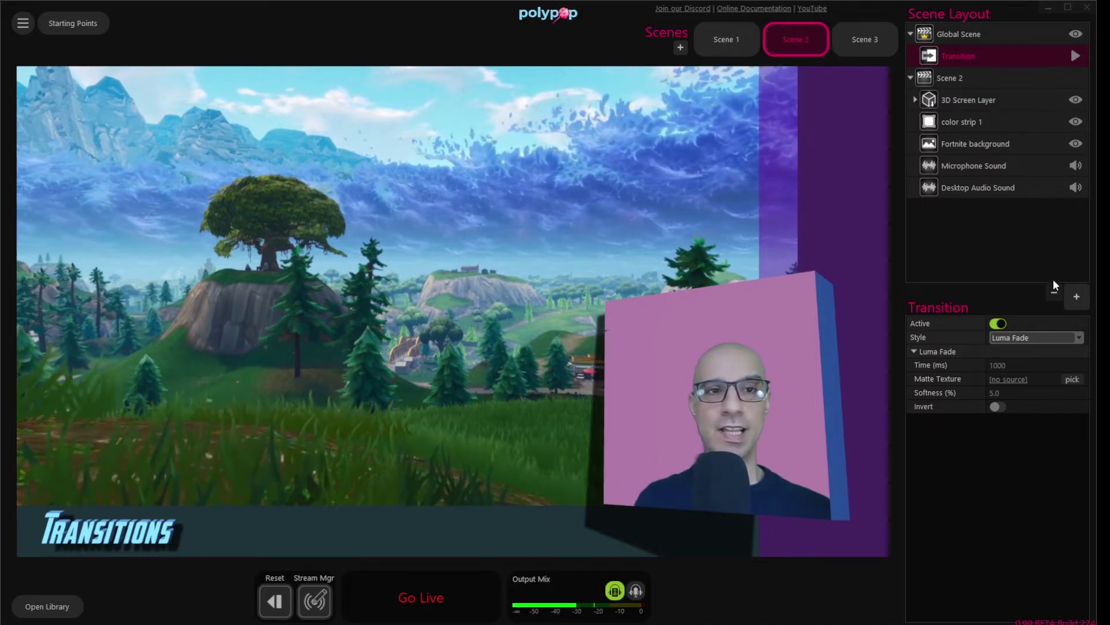
Delete the existing Transition and add the Circle 1 preset, an 800 ms luma fade
click(1054, 294)
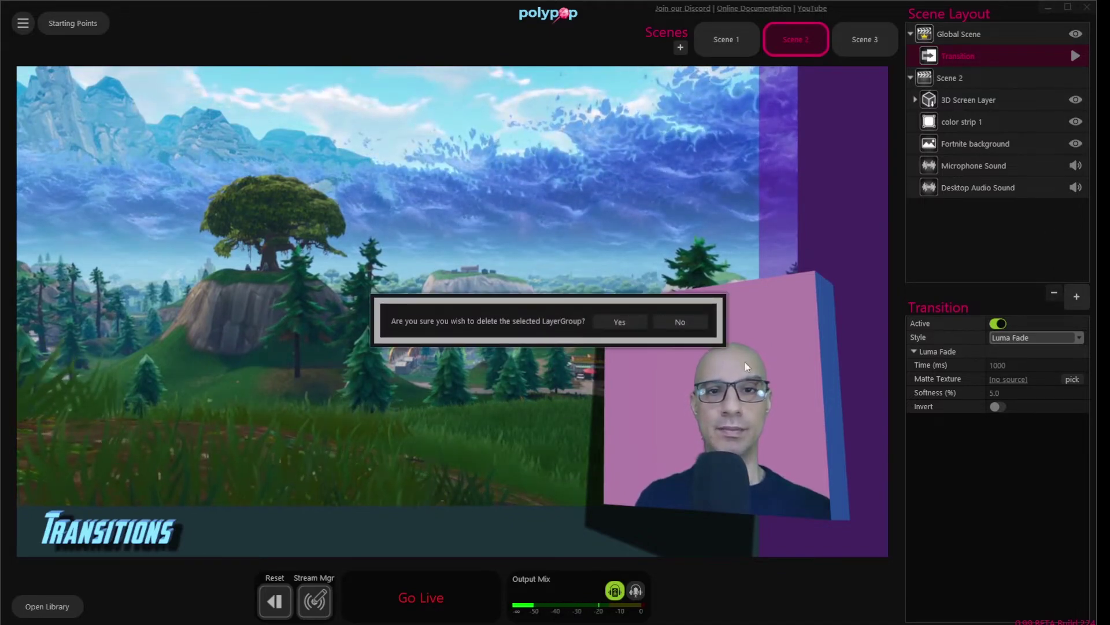
click(631, 324)
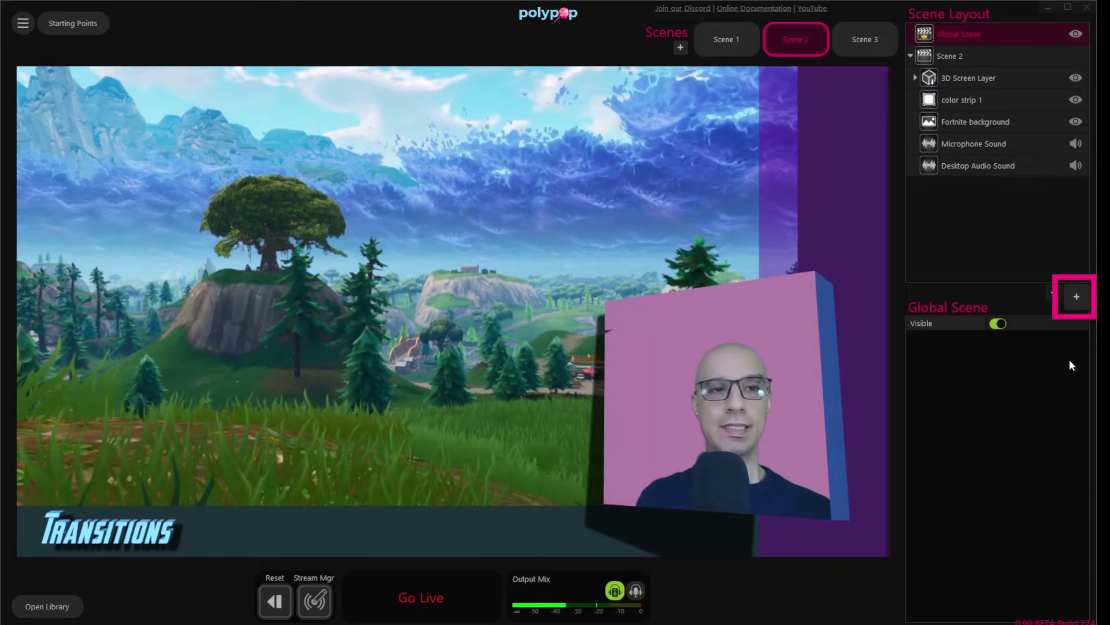
click(1073, 307)
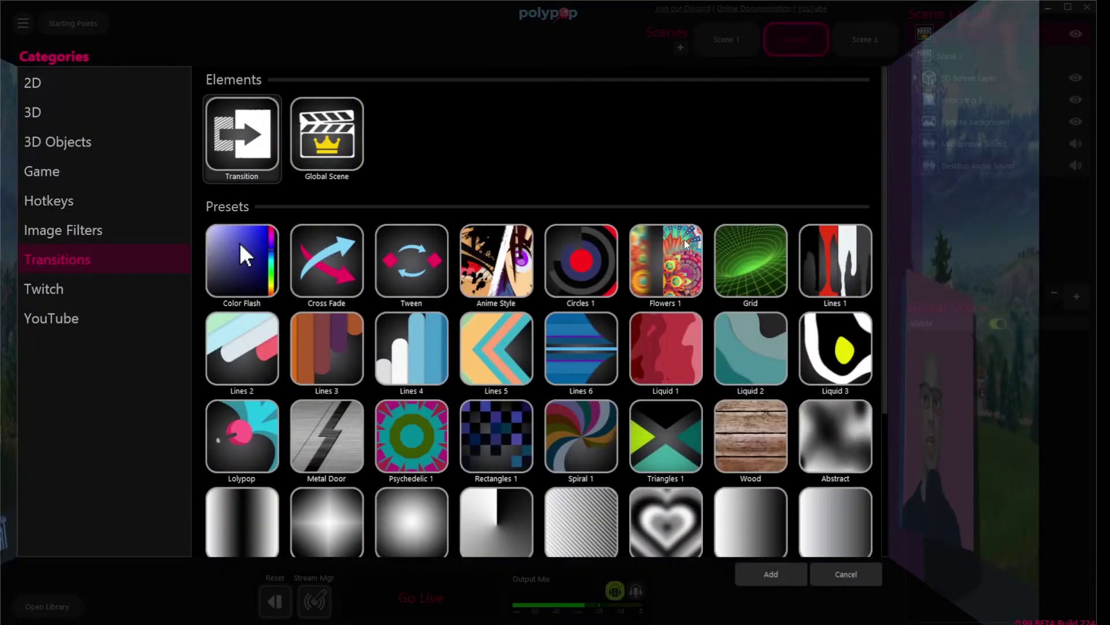
scroll(728, 322, down, 3)
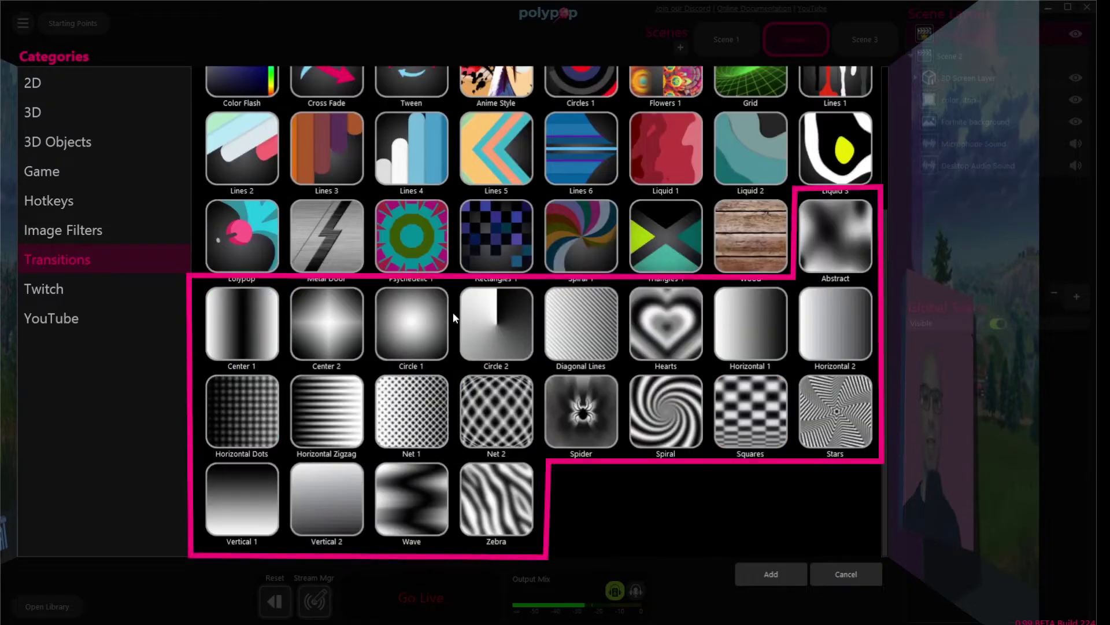
double_click(412, 323)
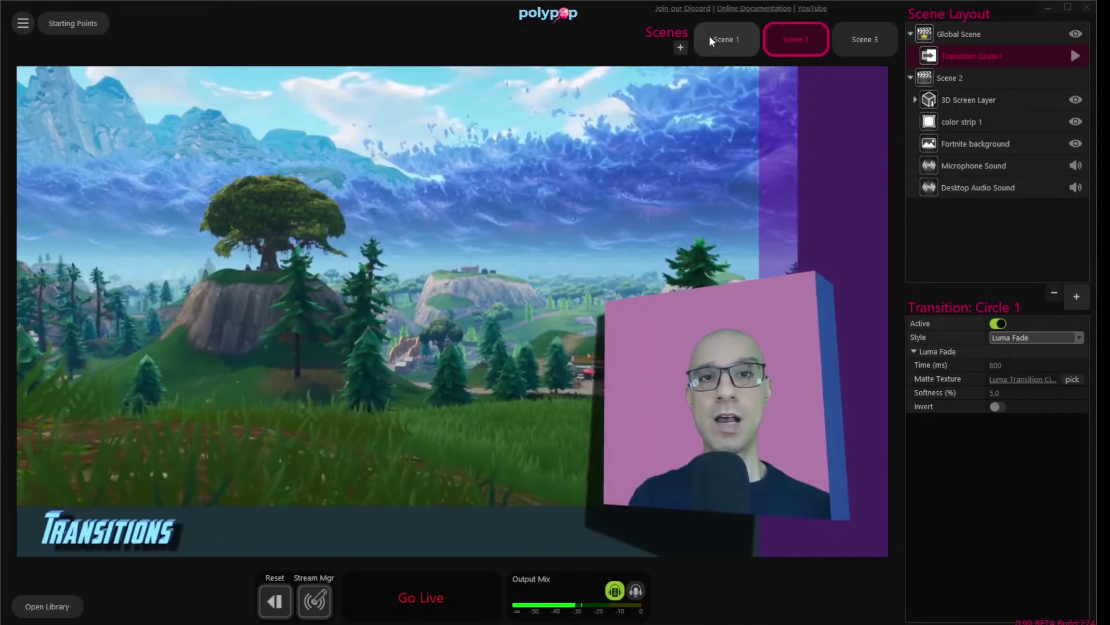
Preview the Circle 1 transition, then drop its Softness to 0.0 and test the hard edge
click(710, 36)
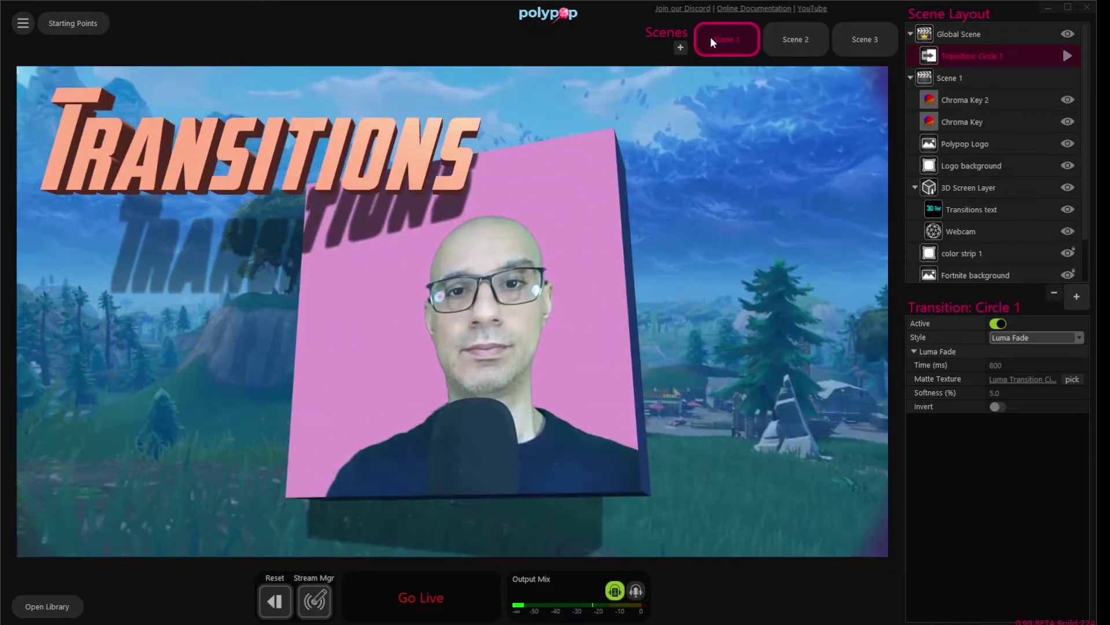
click(785, 29)
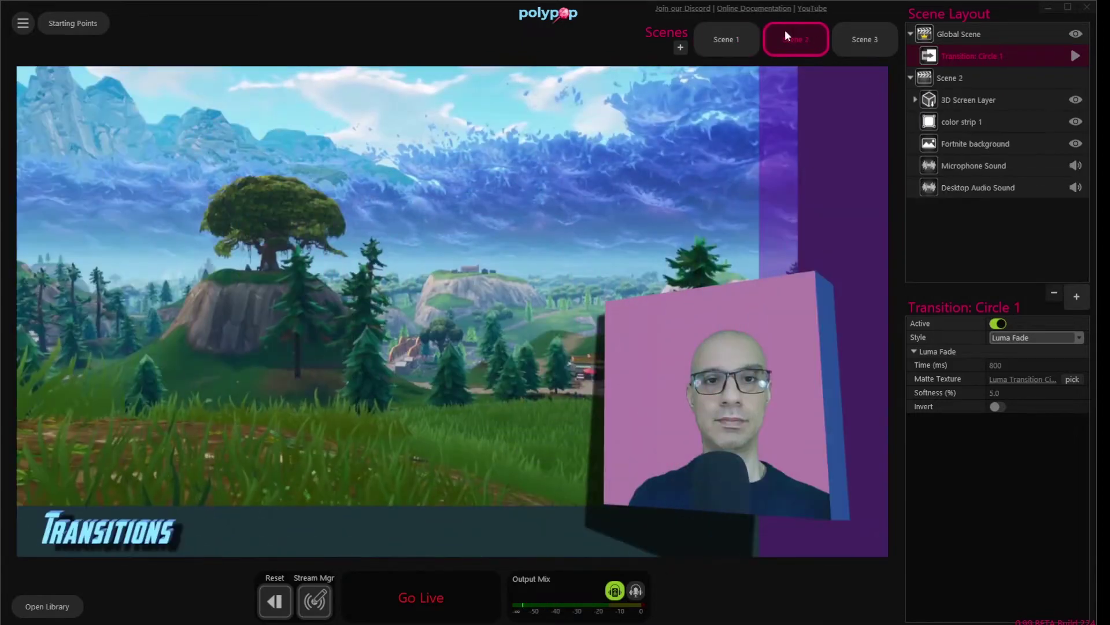
click(713, 37)
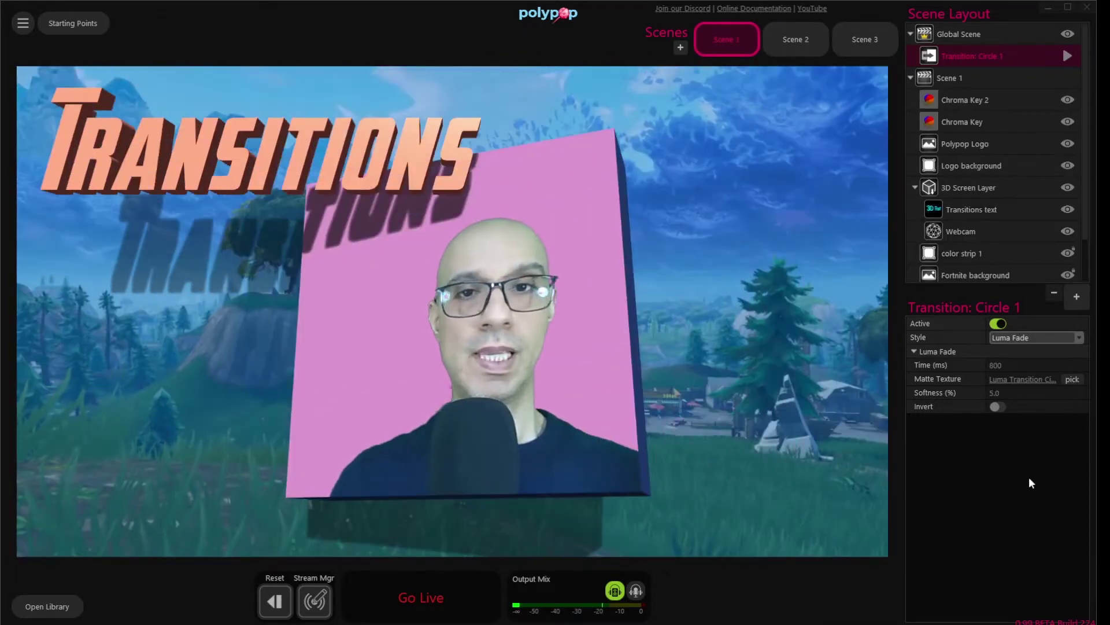
mouse_move(1045, 362)
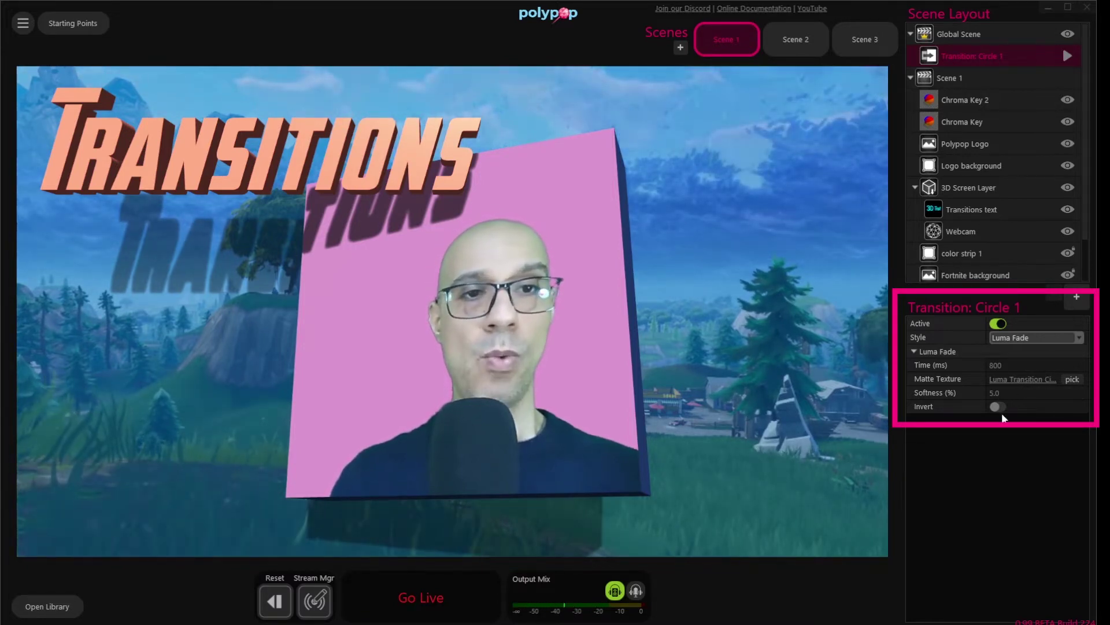
drag(1026, 393, 988, 393)
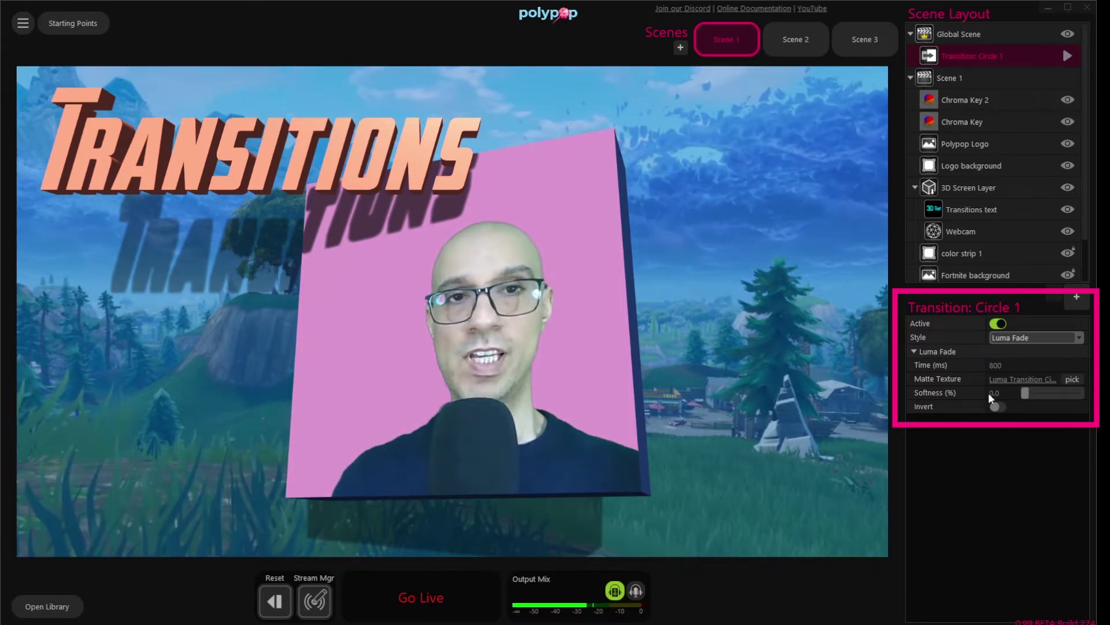
click(797, 39)
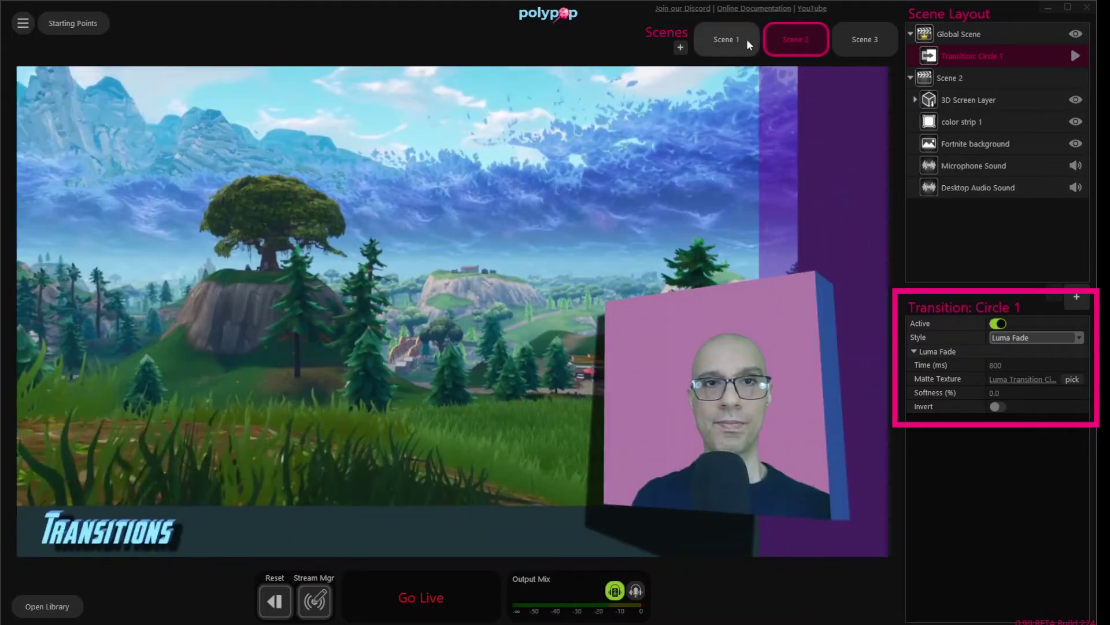
click(733, 38)
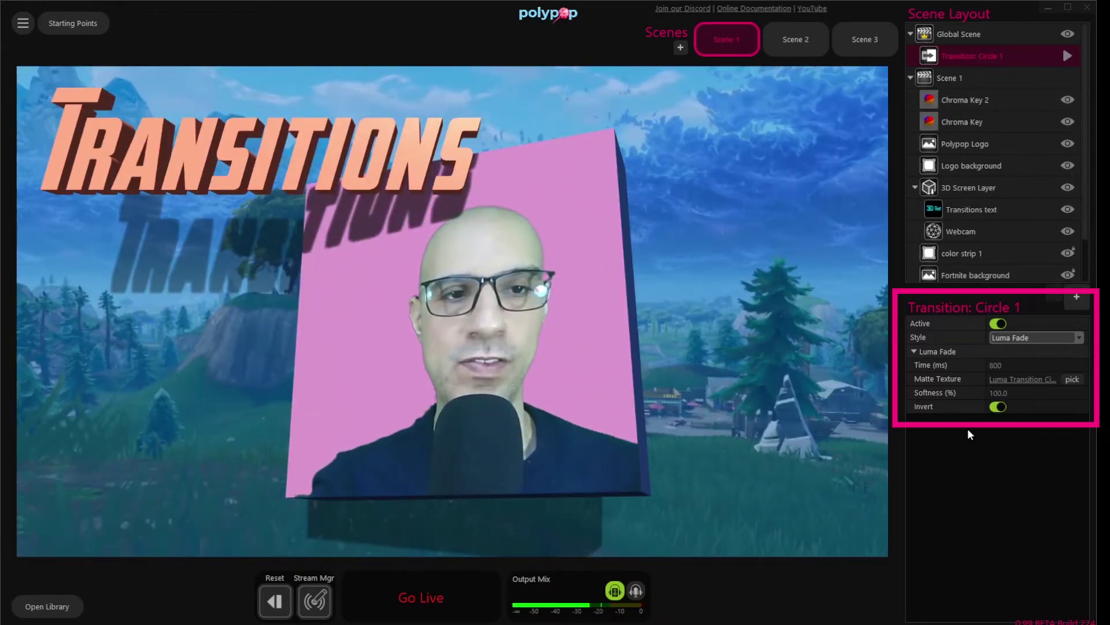
click(775, 42)
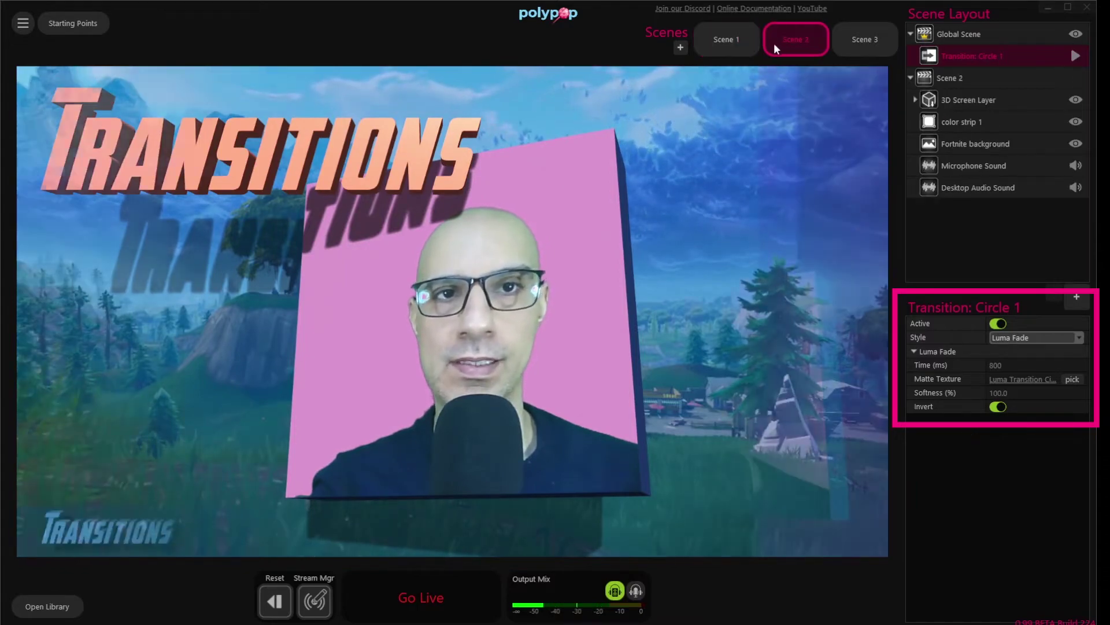
click(732, 40)
click(802, 46)
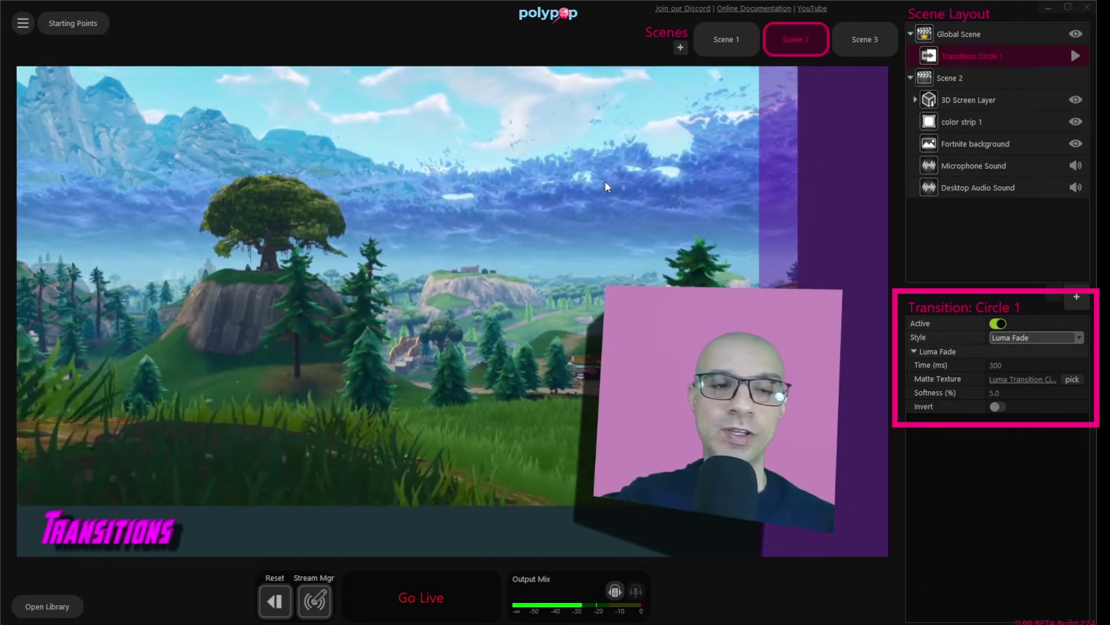
click(722, 40)
click(787, 42)
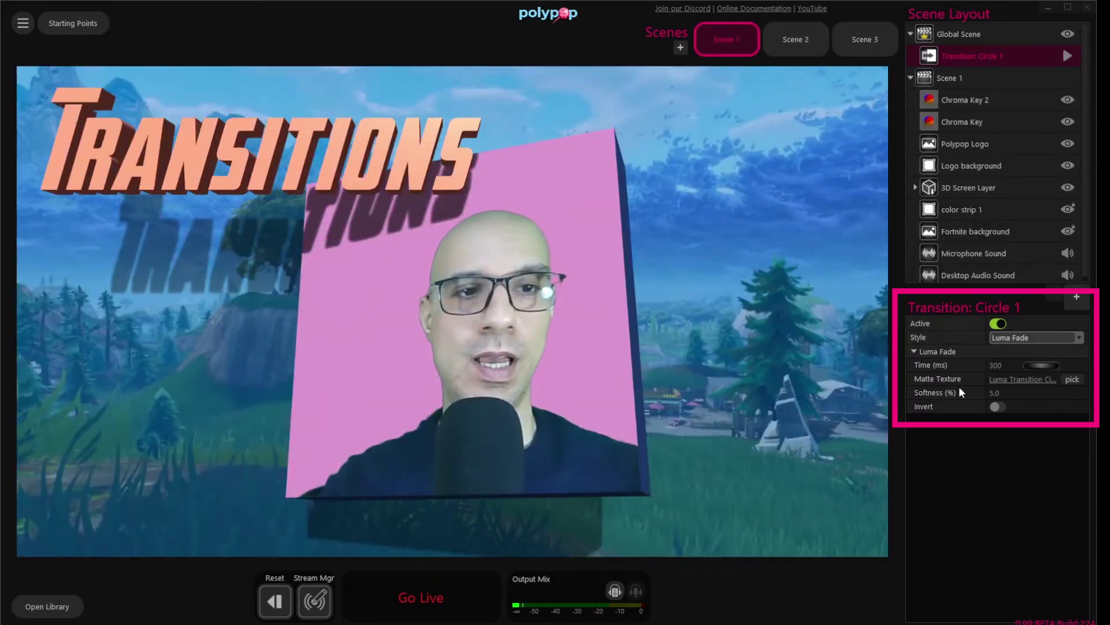
Turn on Invert for the circle transition and preview it into Scene 2
click(996, 407)
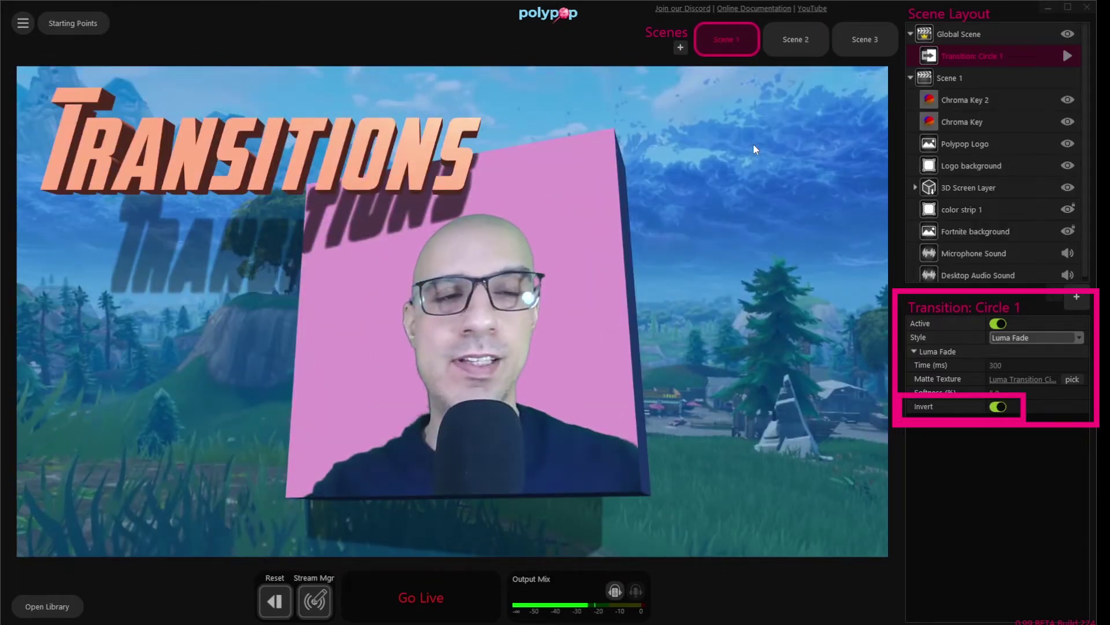
click(795, 44)
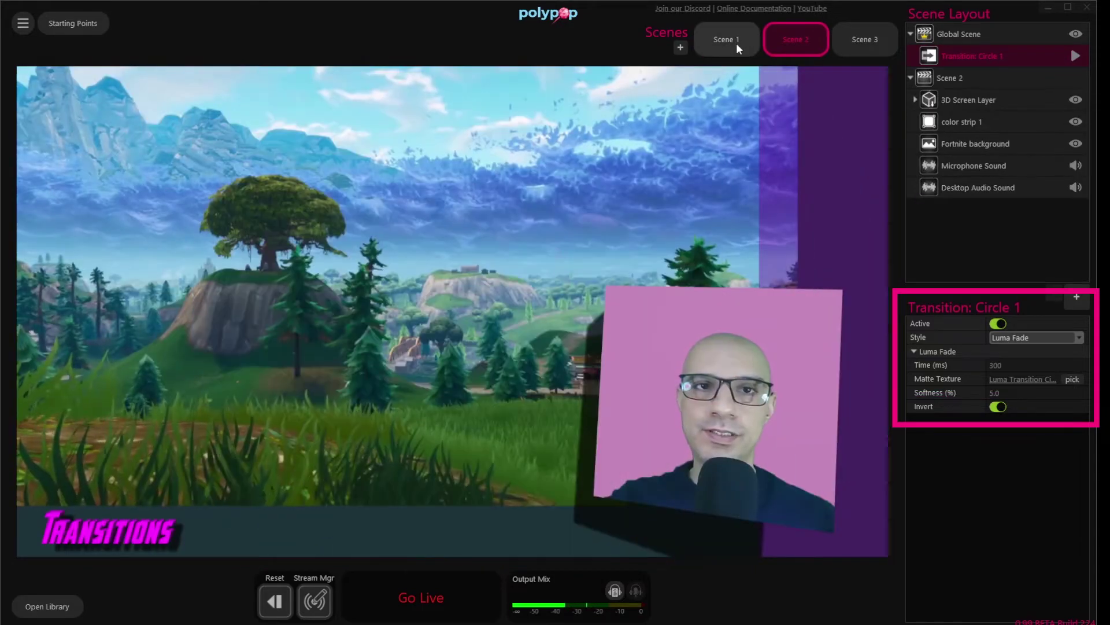
click(735, 43)
click(792, 36)
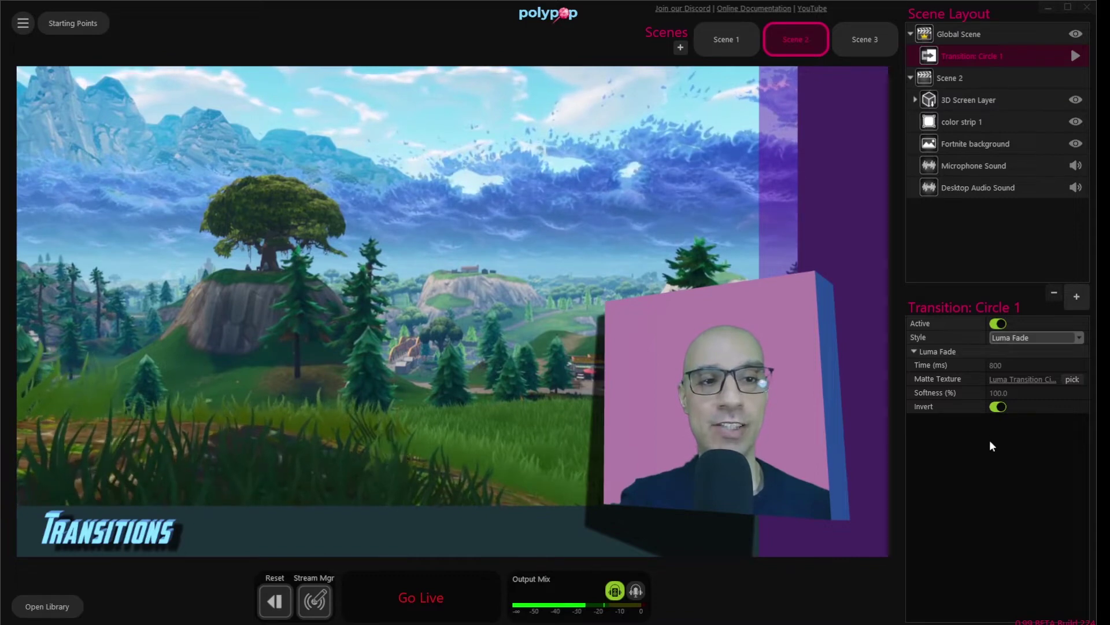
Add the Net 1 transition preset and preview it between Scene 1 and Scene 2
click(1075, 295)
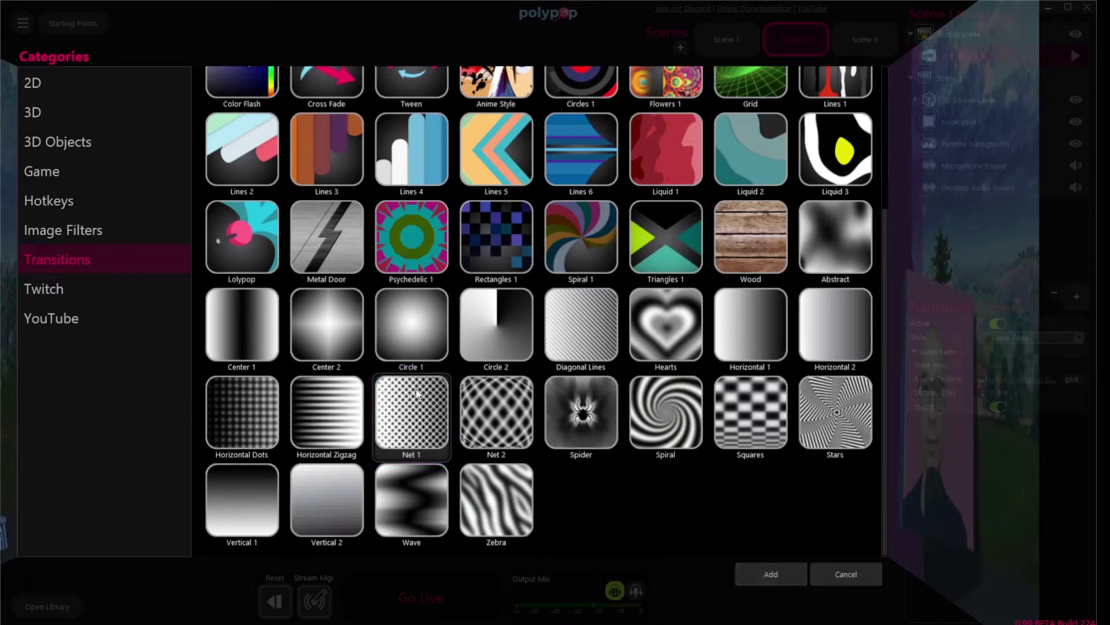
click(764, 576)
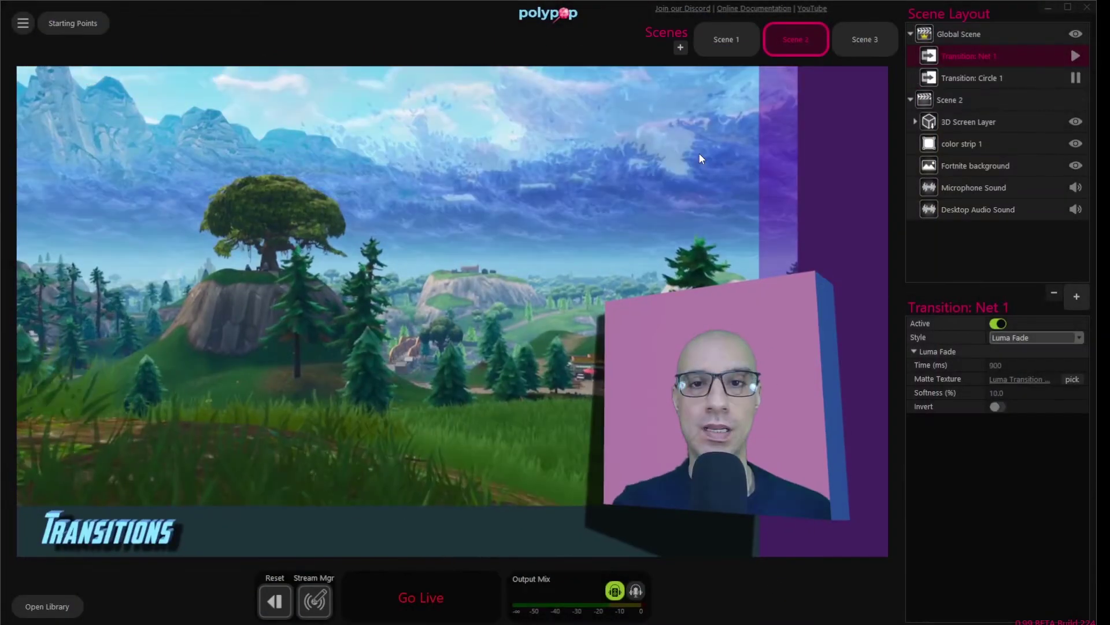
click(720, 38)
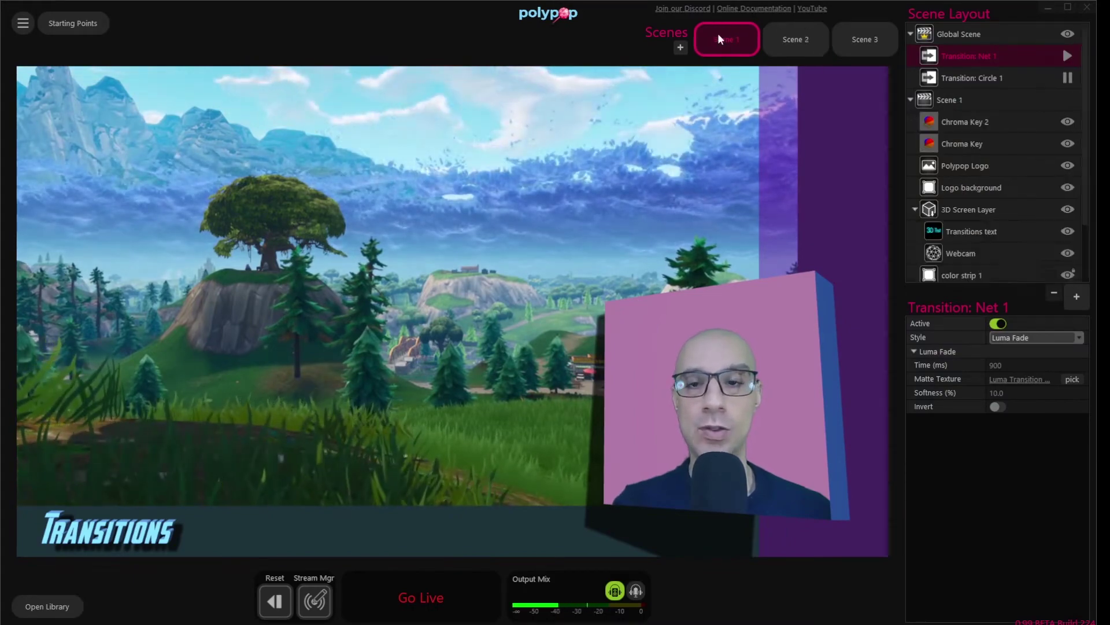
click(774, 36)
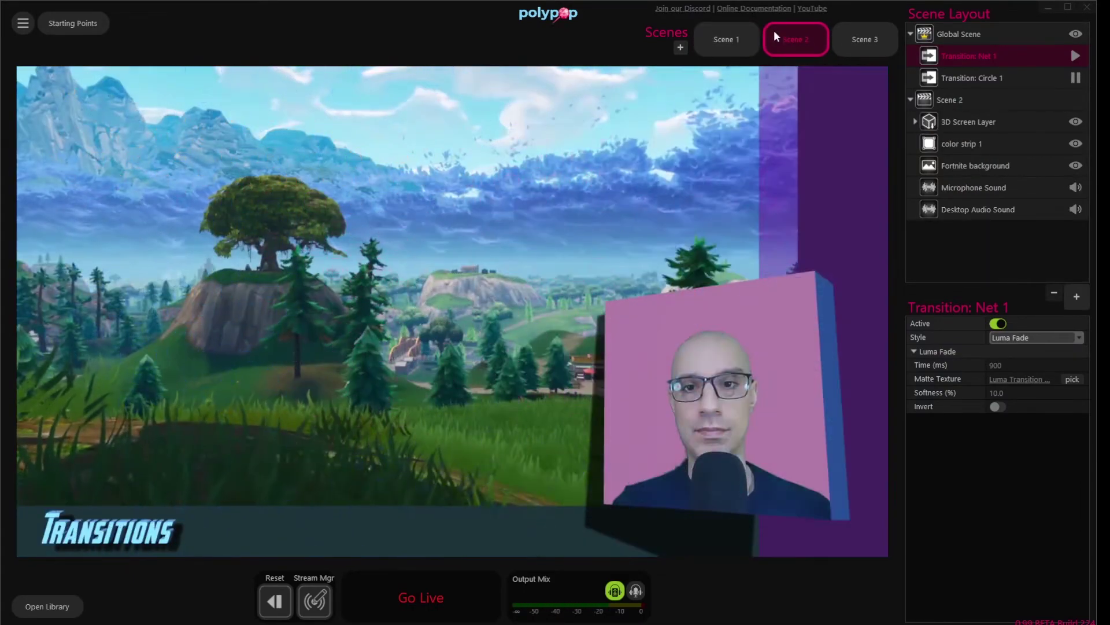
click(773, 36)
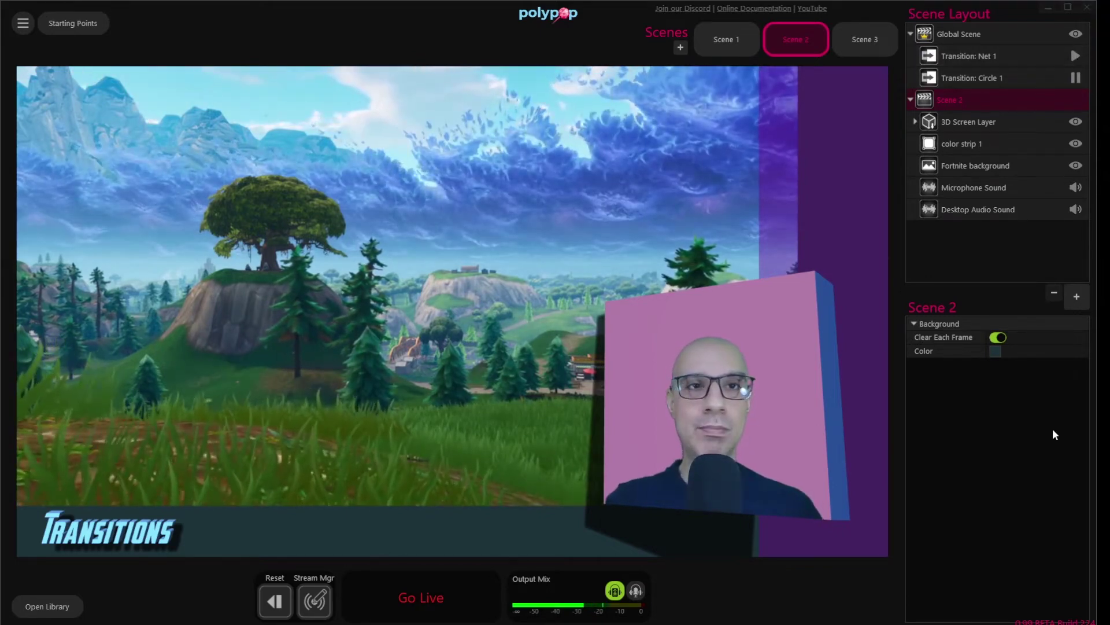
Add the Circles 1 stinger preset (716 ms cut) and preview it to Scene 1 and back
click(1076, 295)
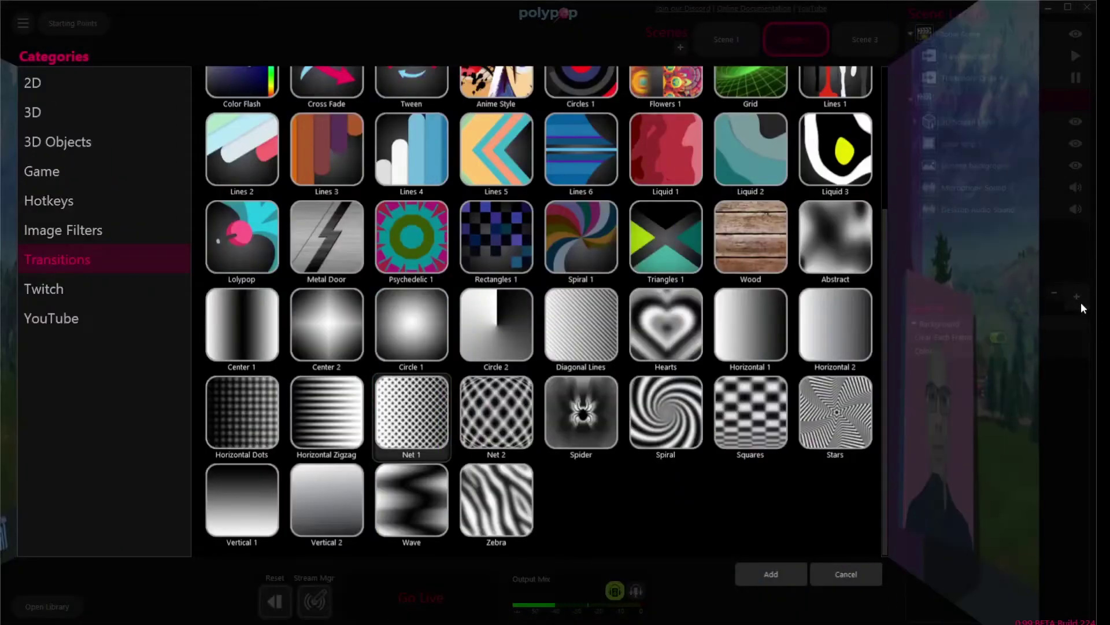
scroll(528, 315, up, 3)
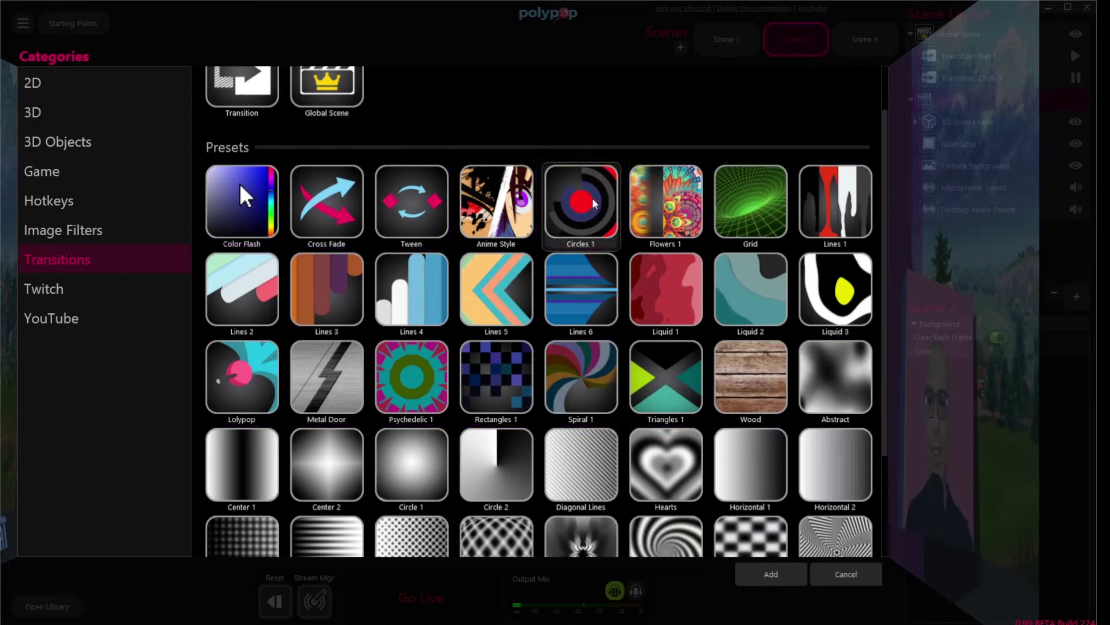
click(752, 574)
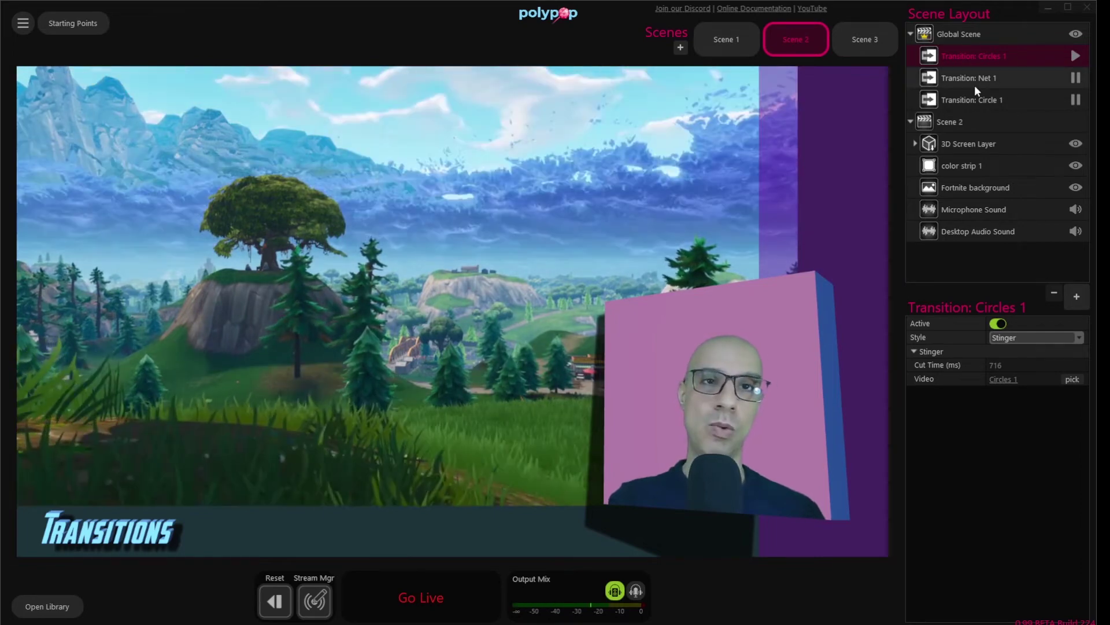
click(709, 43)
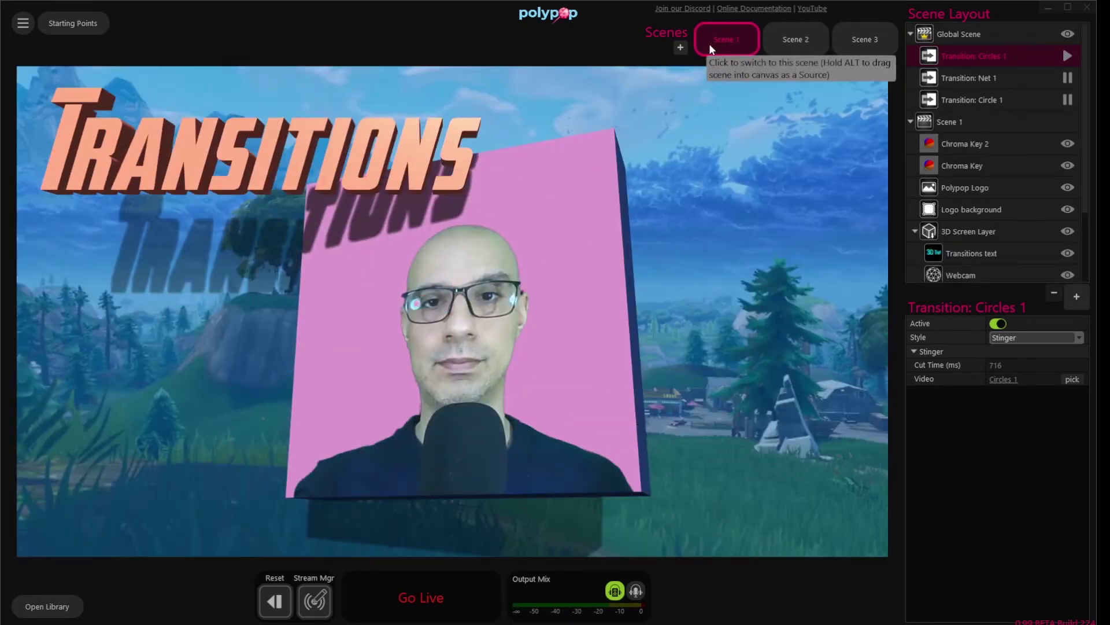
click(773, 36)
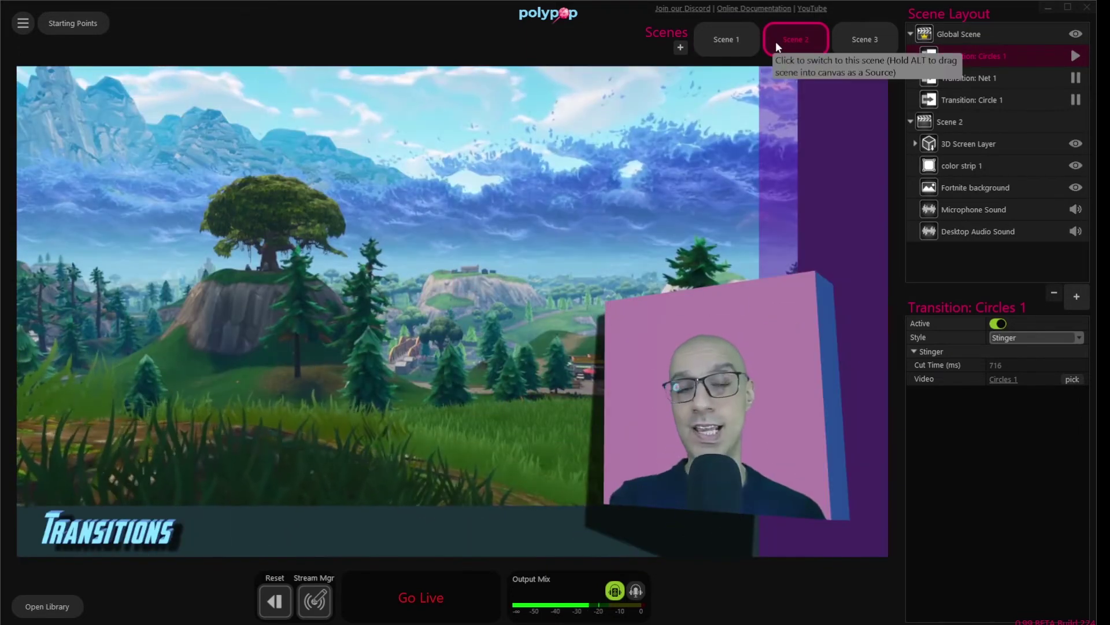
Add the Lines 6 stinger (799 ms cut), test it between scenes, and reopen the presets library
click(1071, 298)
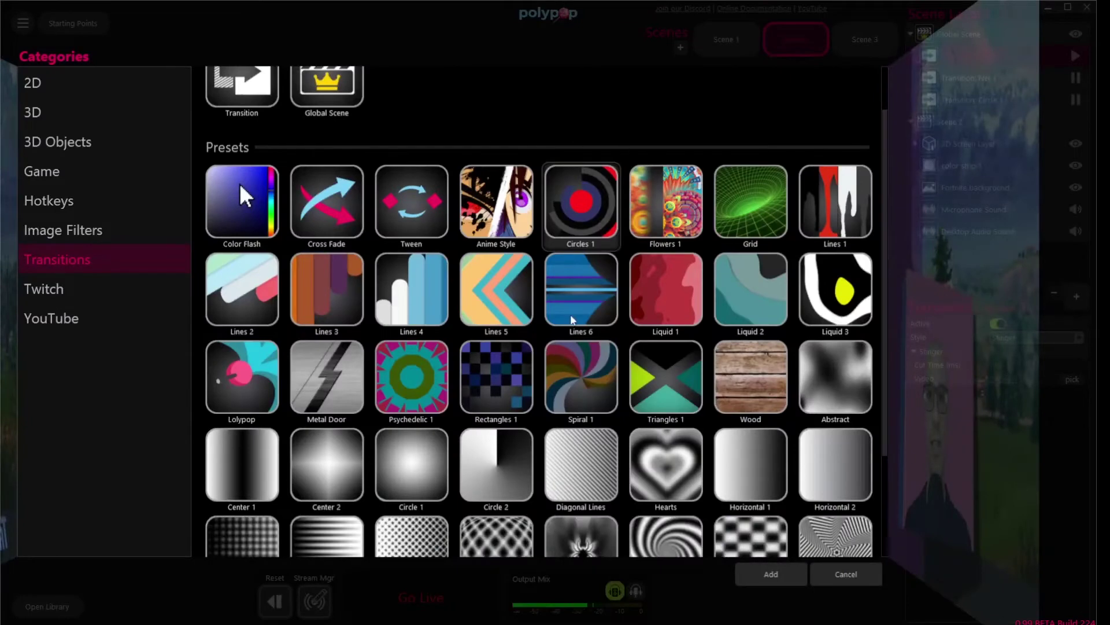
double_click(585, 308)
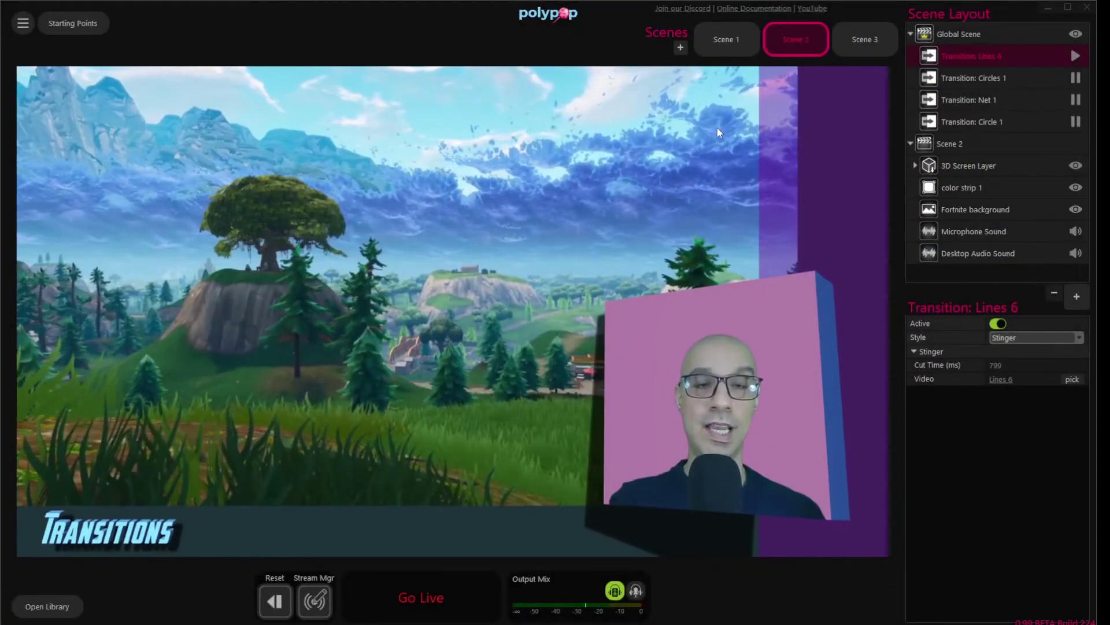
click(723, 37)
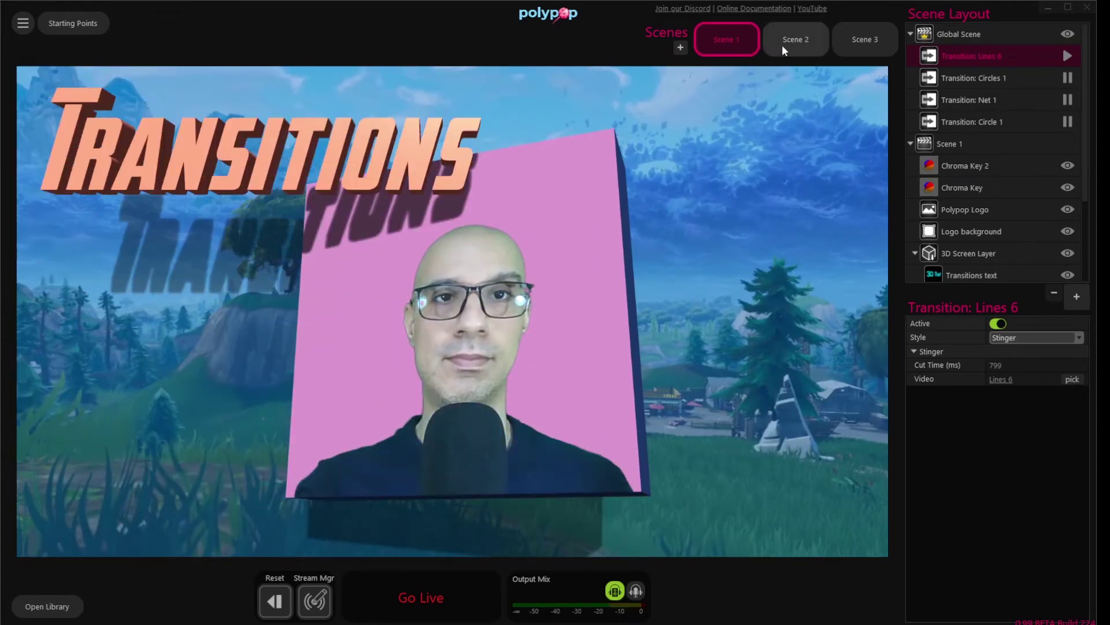
click(782, 45)
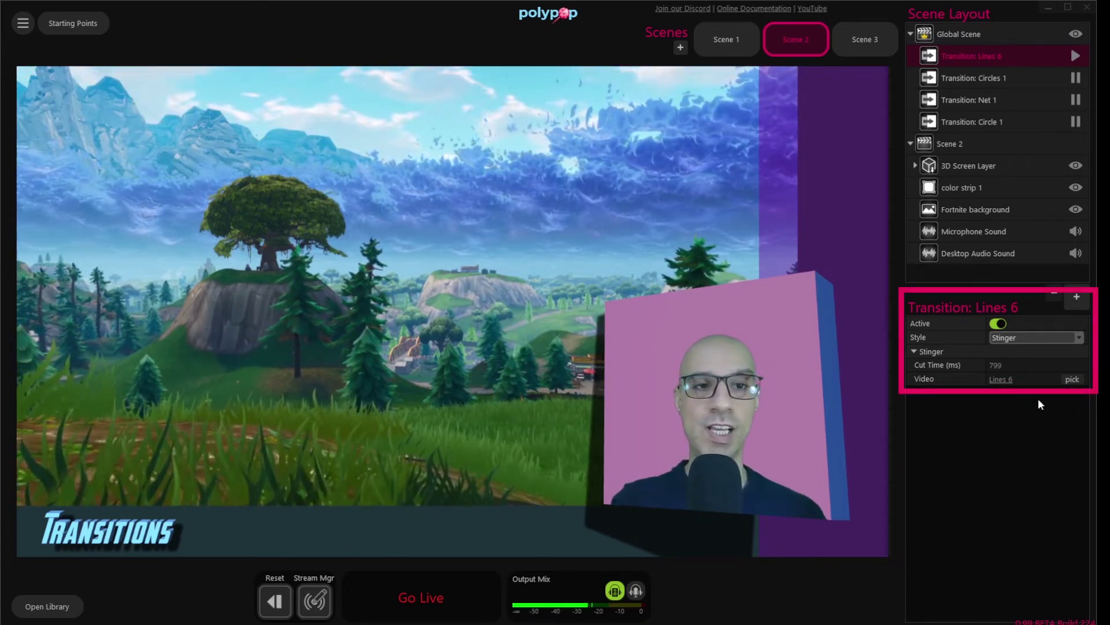
mouse_move(1039, 368)
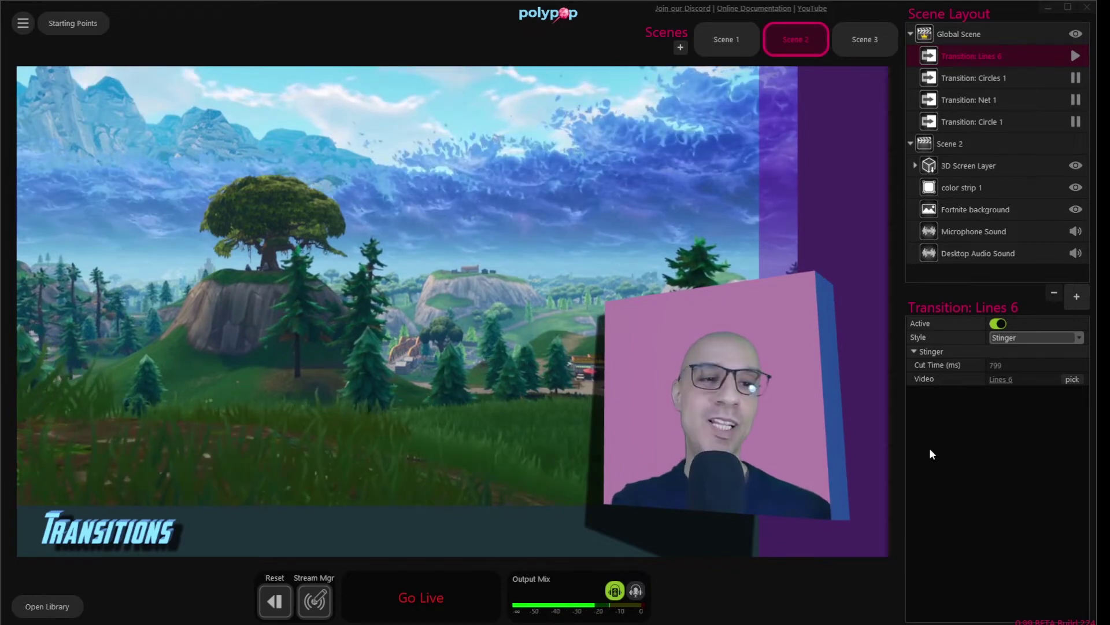
click(1072, 298)
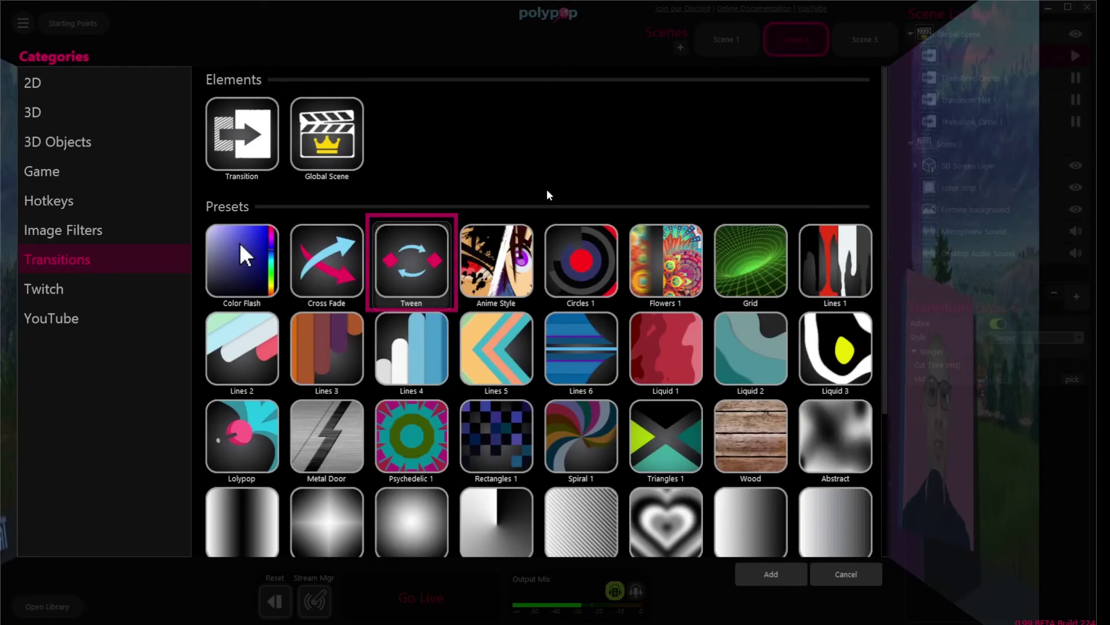
Add the 1000 ms Quadratic Ease In Tween and preview it switching between Scene 1 and Scene 2
double_click(423, 260)
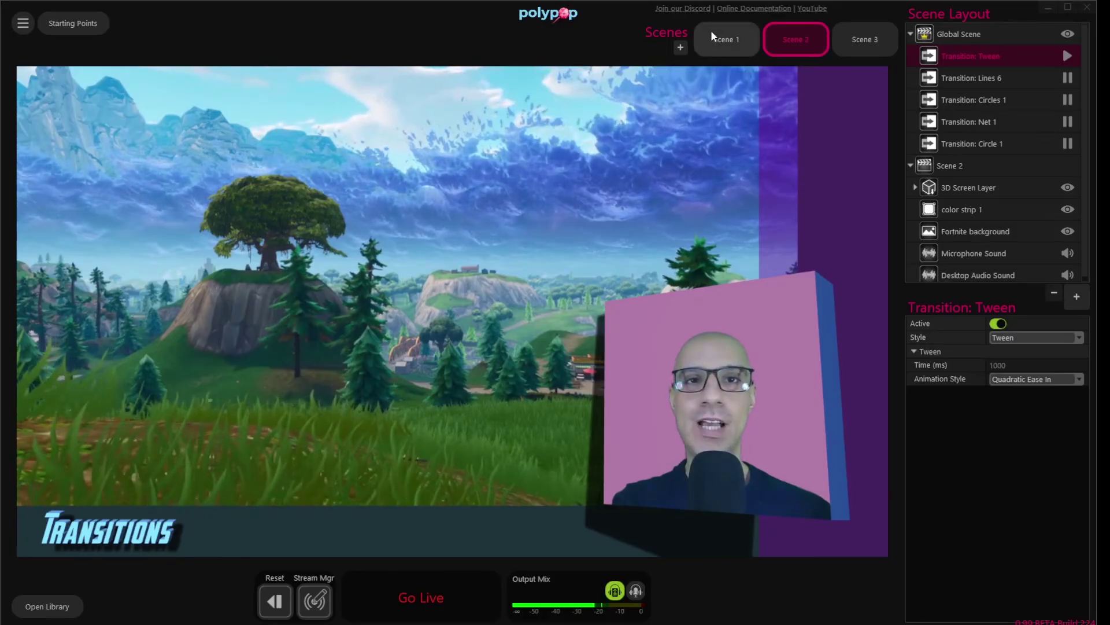
click(711, 31)
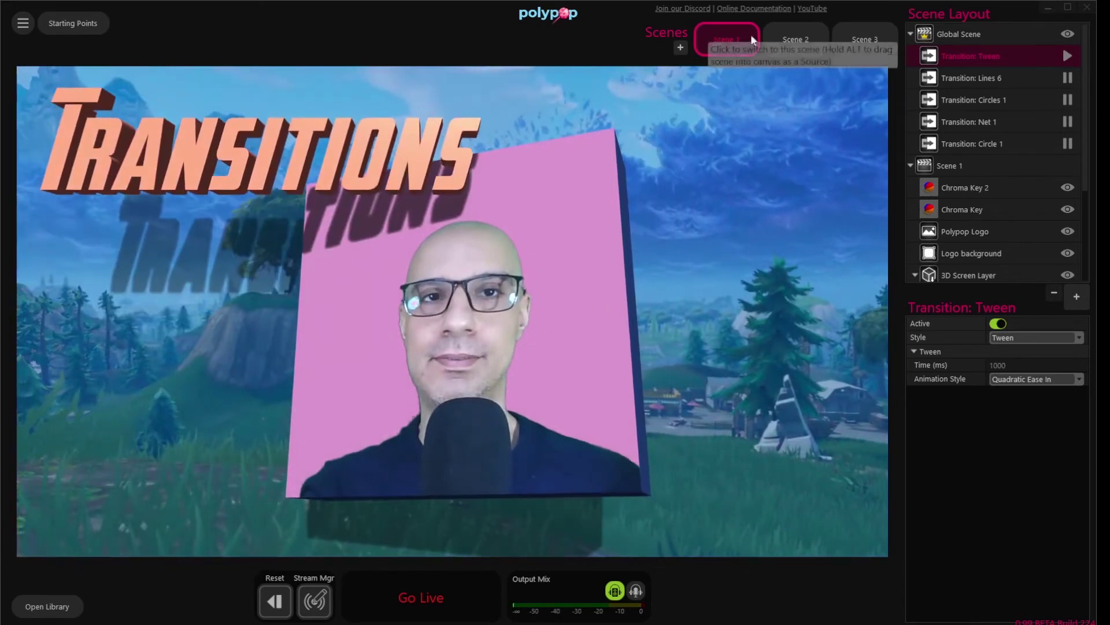
click(784, 36)
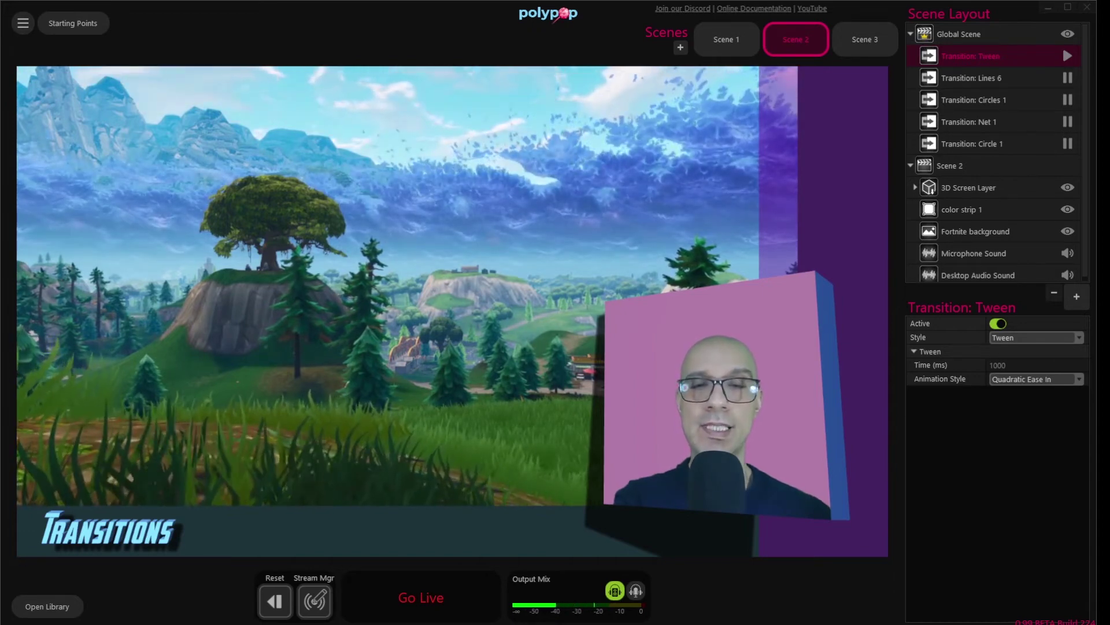
click(671, 115)
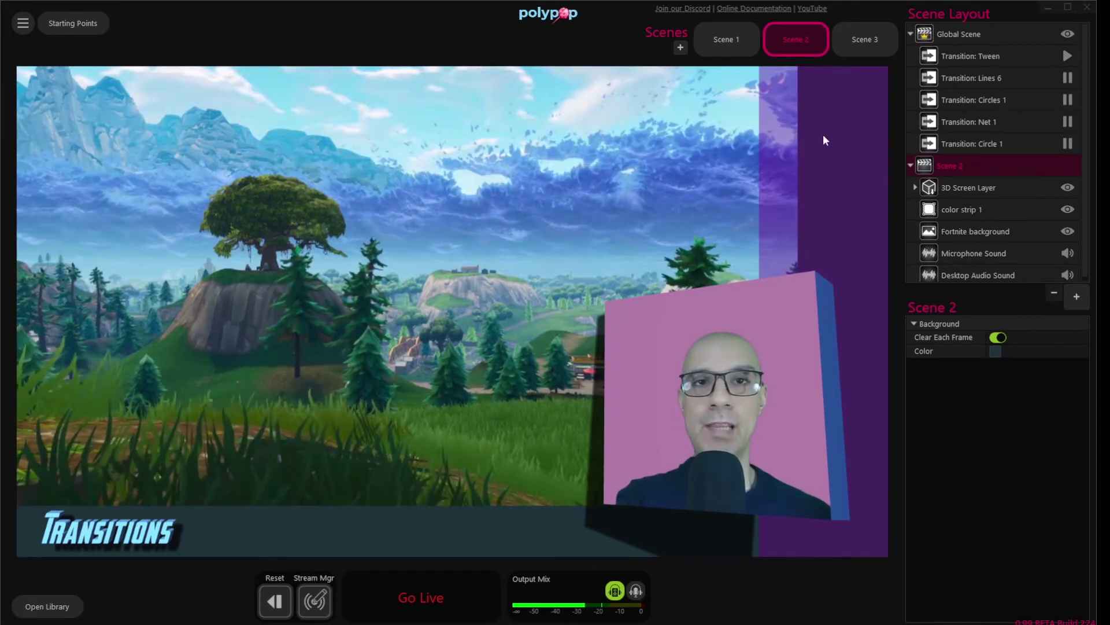
click(726, 38)
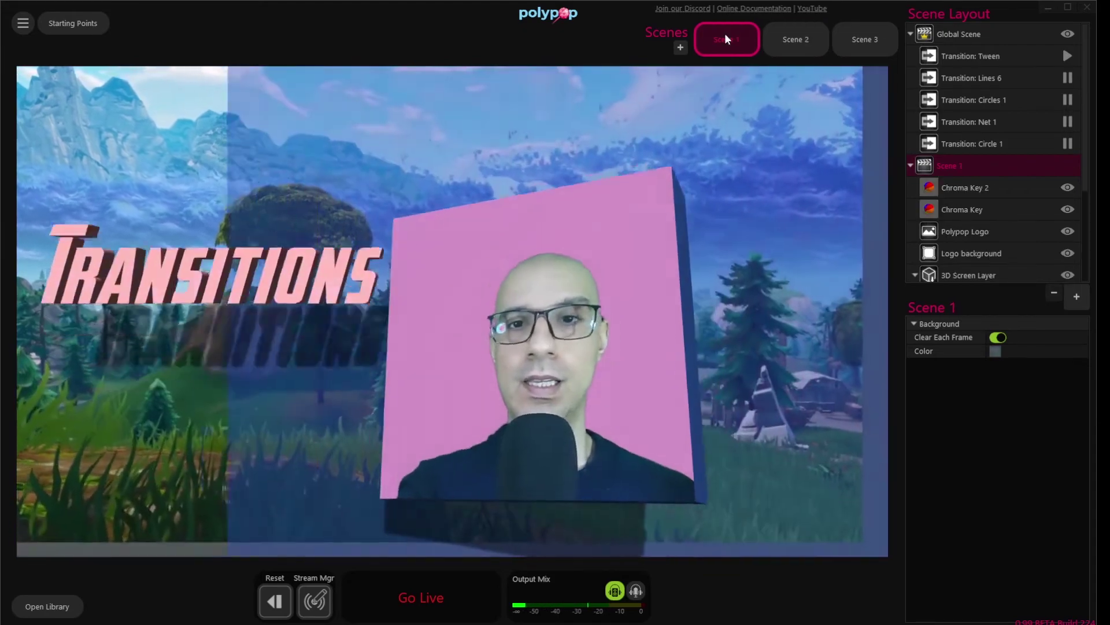
click(789, 42)
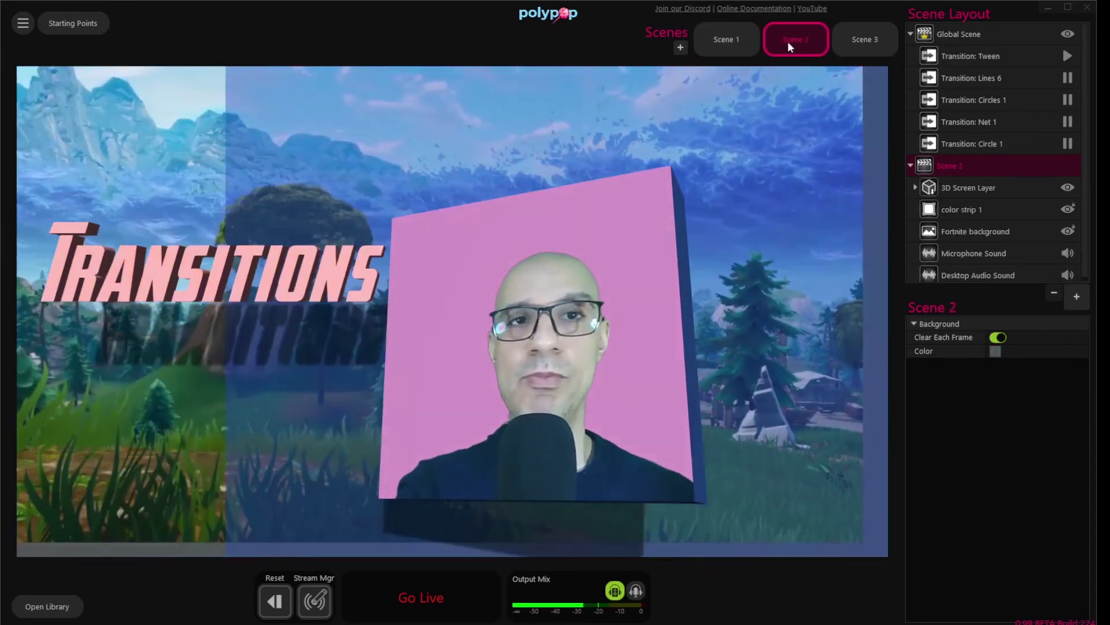
click(739, 48)
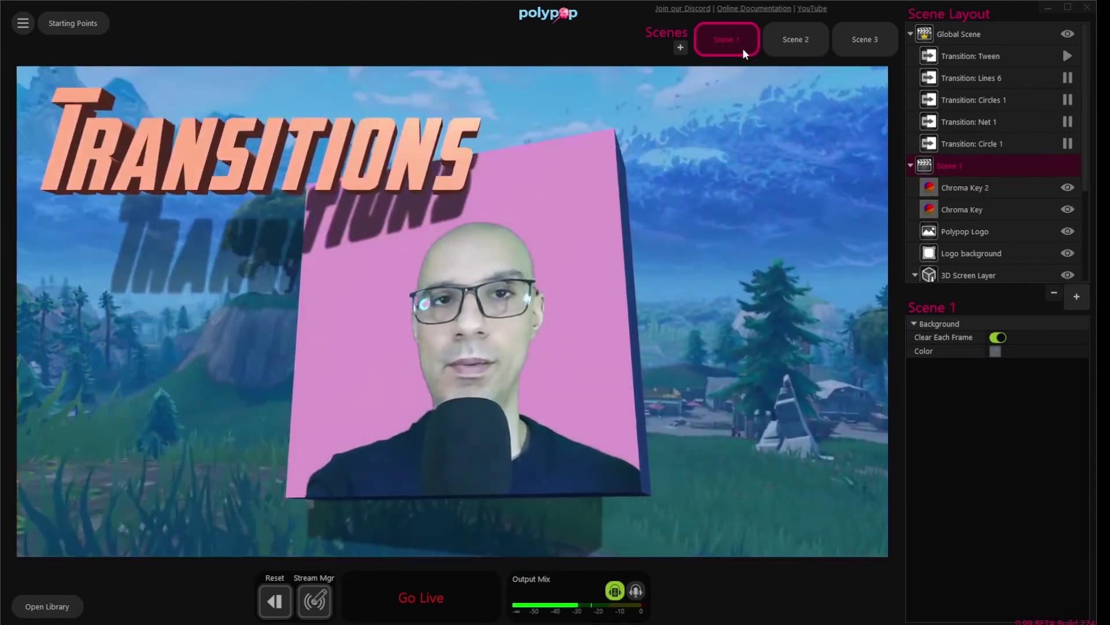
click(792, 42)
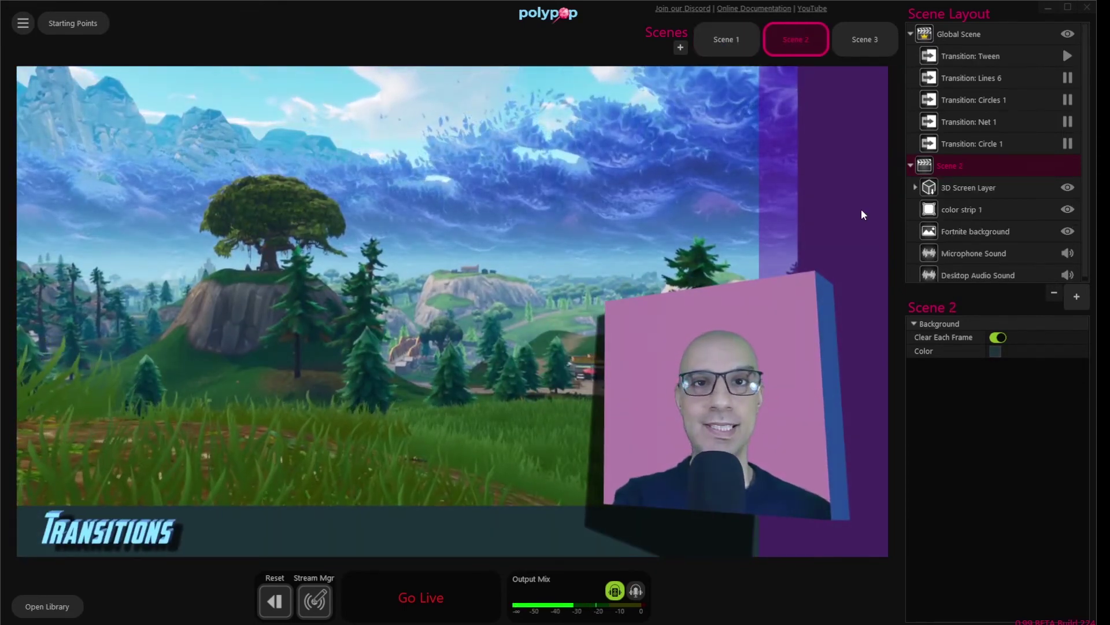
Rotate the webcam cube in Scene 2 to about 169° (168.999) on its y axis
click(788, 297)
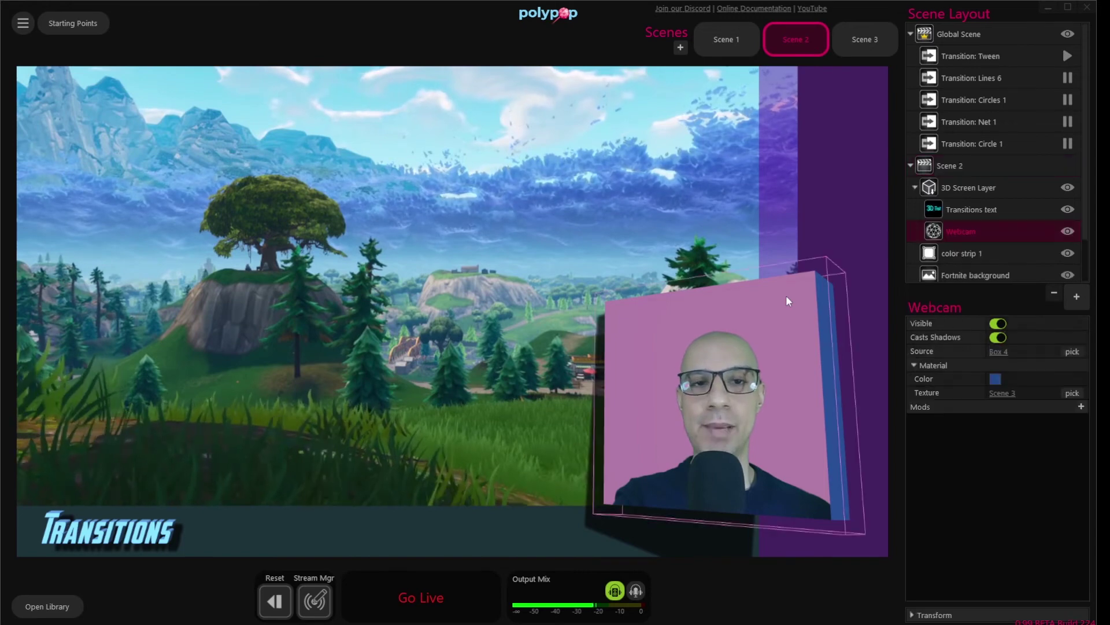
click(913, 615)
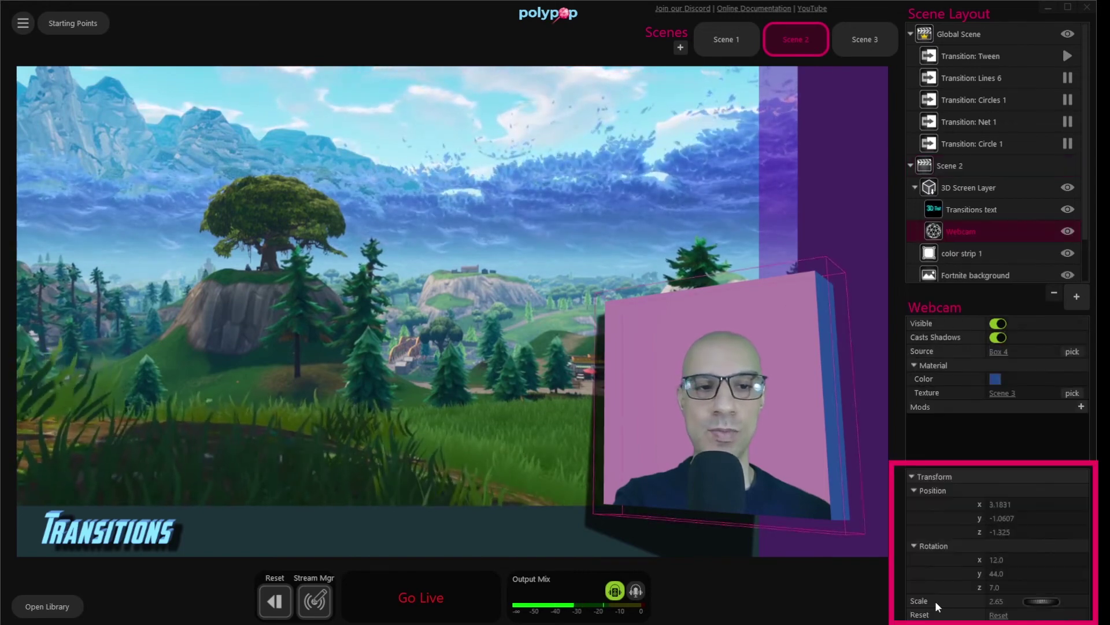
drag(1039, 572, 1076, 573)
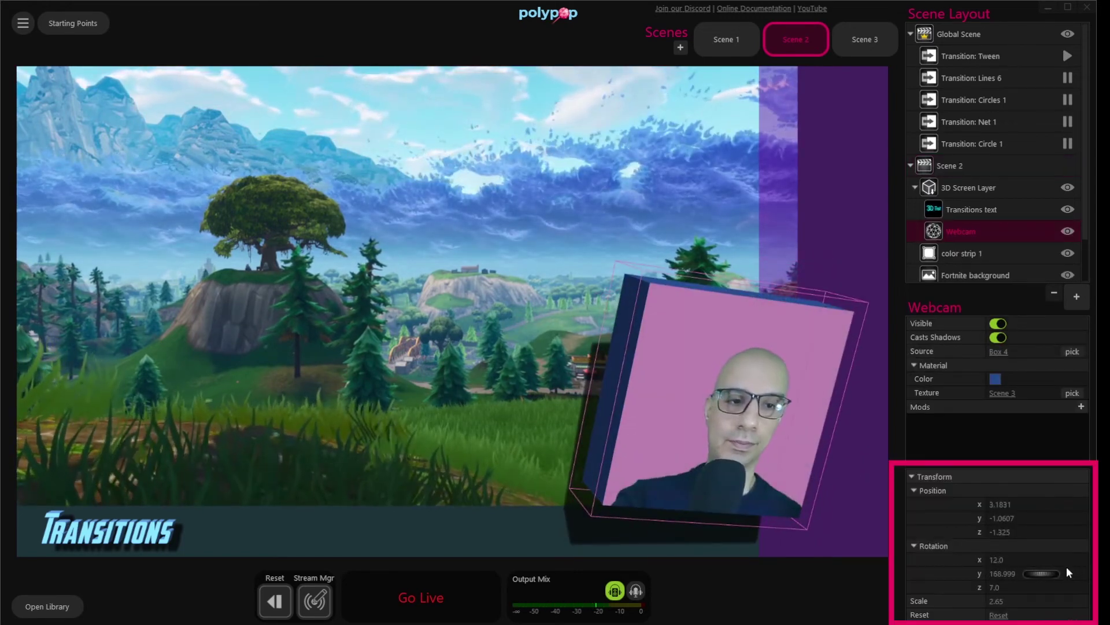
click(775, 142)
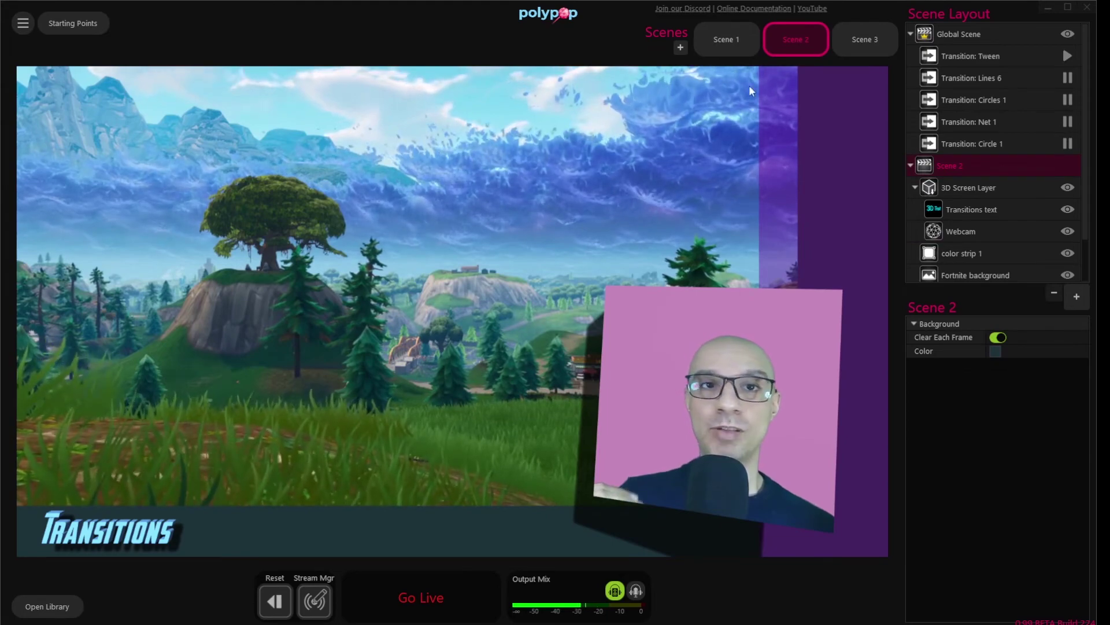
Preview the tween by switching Scene 1 → Scene 2 twice
click(721, 37)
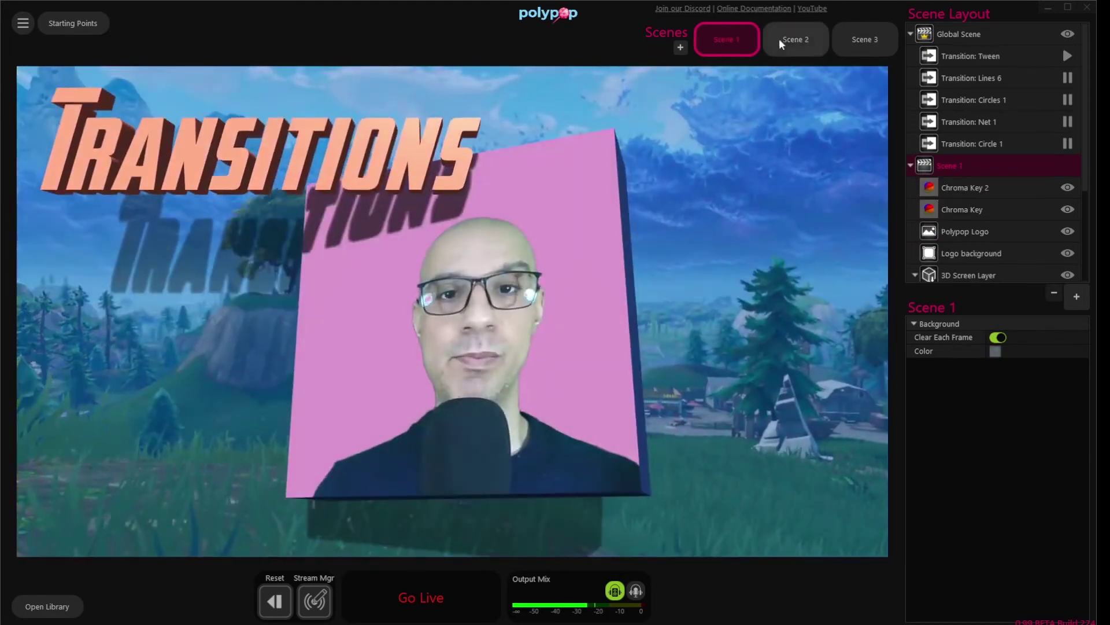
click(781, 38)
click(729, 39)
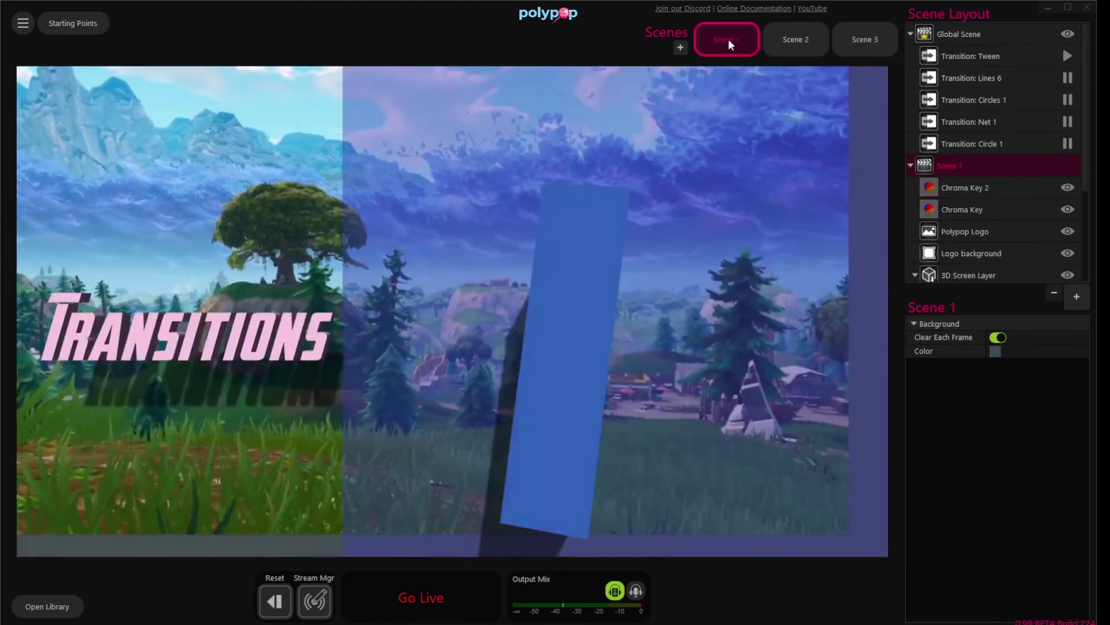
click(789, 35)
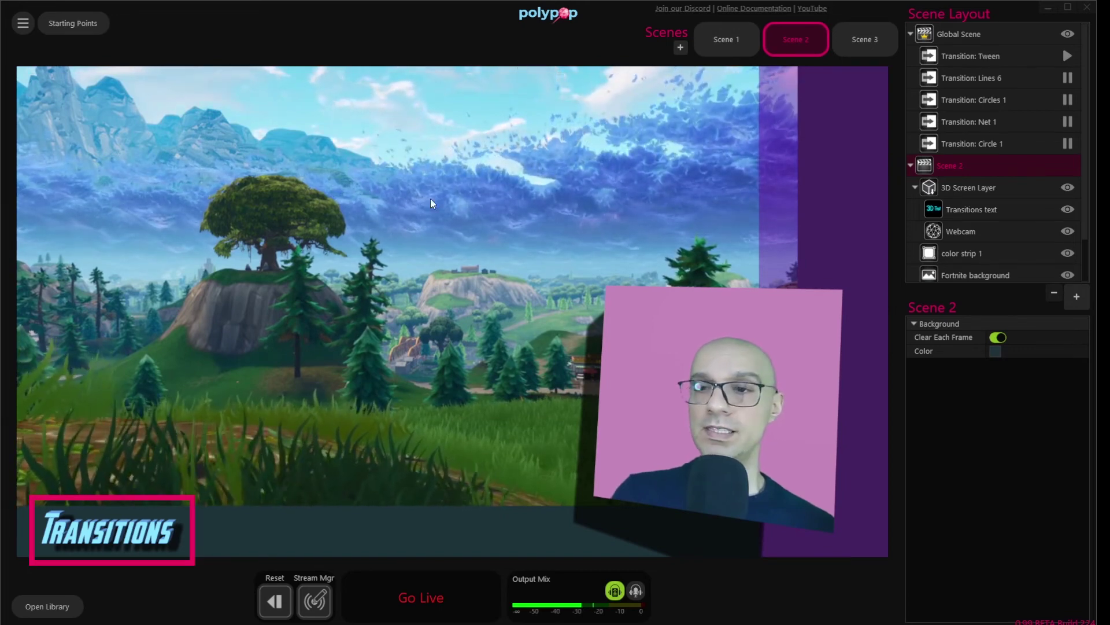
Change the Transitions text colour from blue to magenta
click(158, 537)
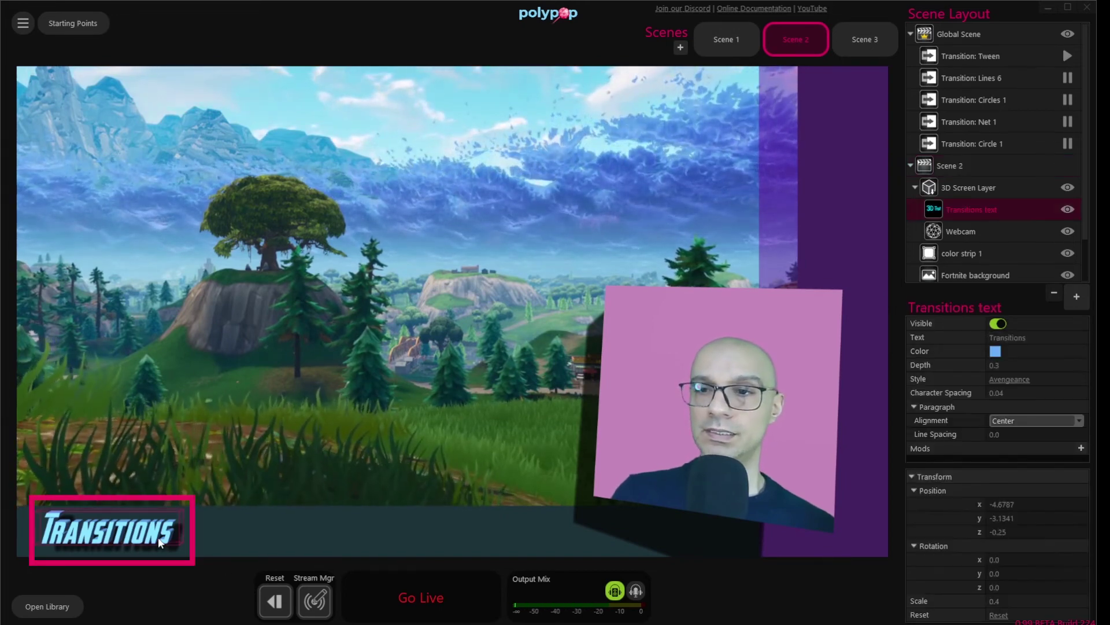
click(993, 353)
drag(981, 383, 970, 375)
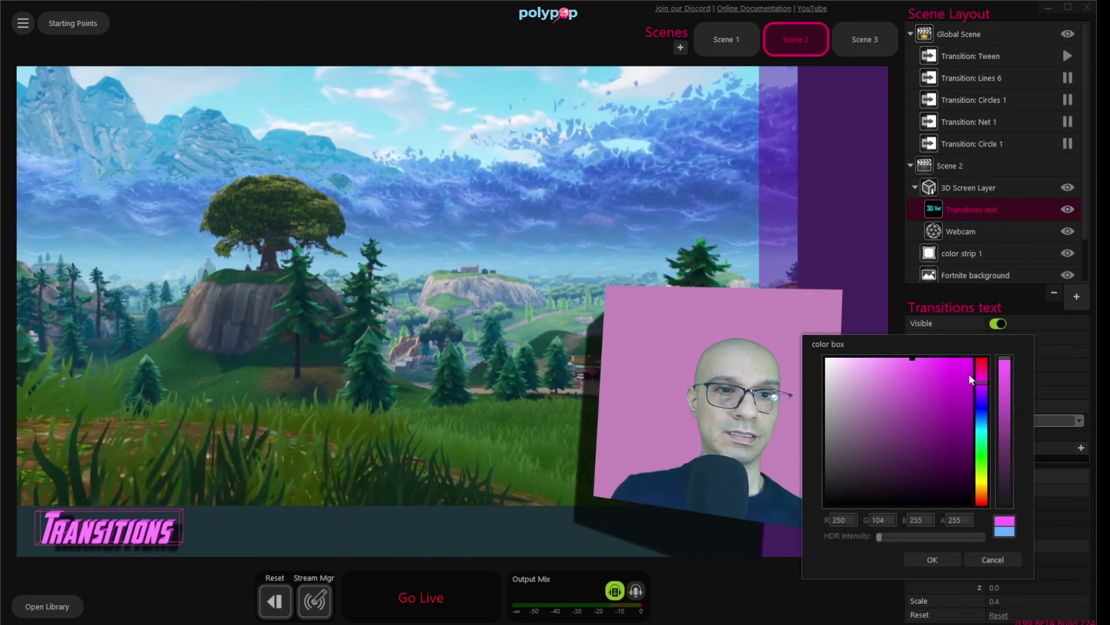
click(923, 560)
Deselect the text and preview the transition from Scene 1 back to Scene 2
click(795, 40)
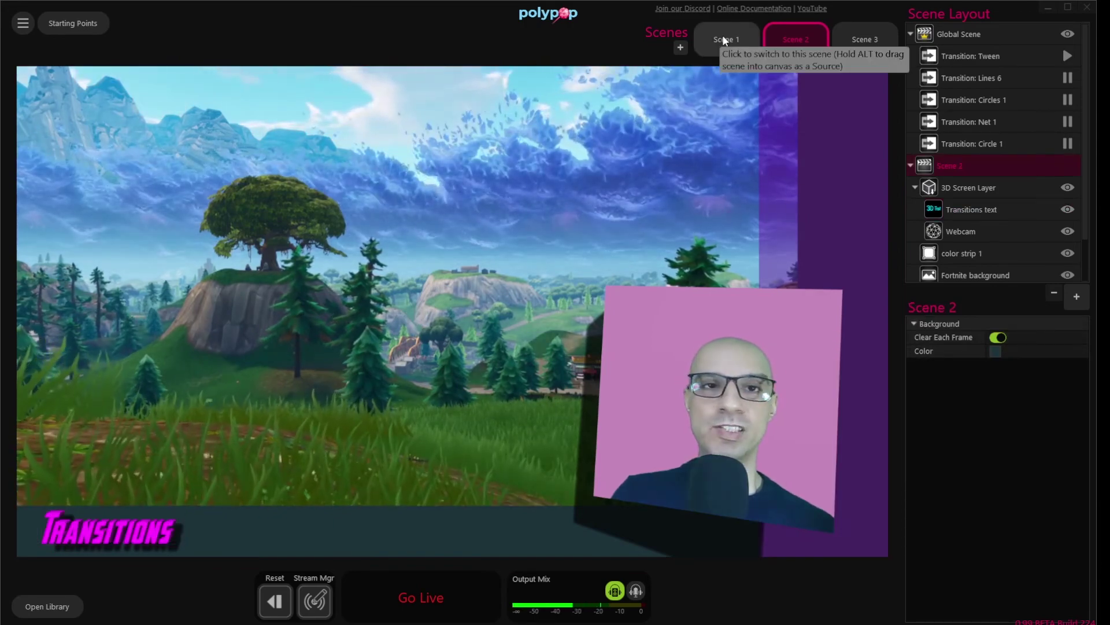
click(723, 38)
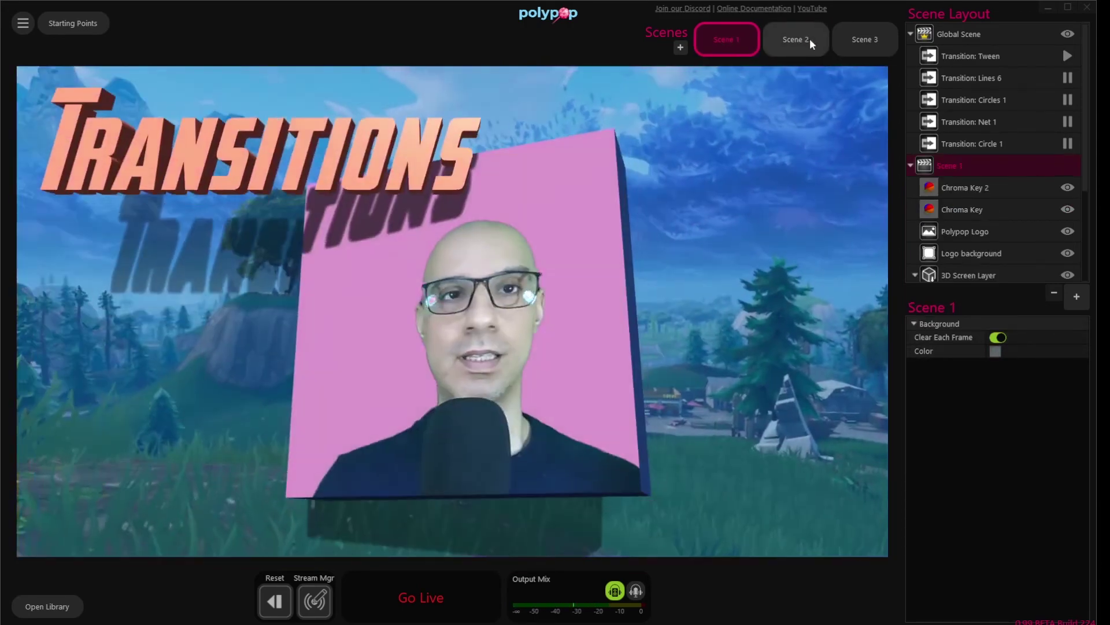
click(809, 38)
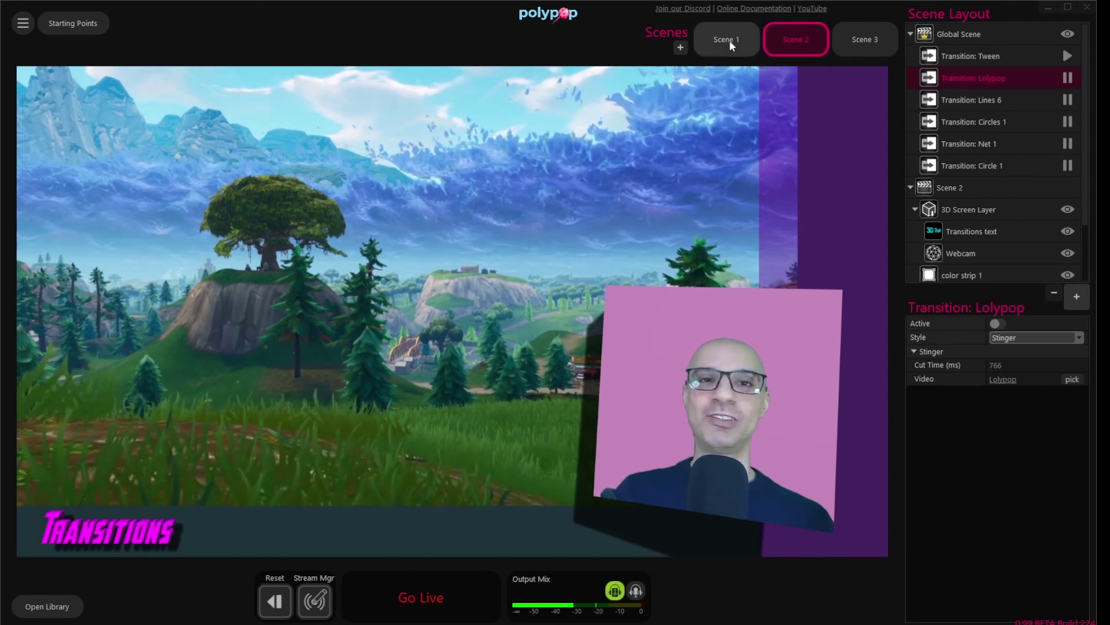
Switch to Scene 1 to preview the transition
click(729, 41)
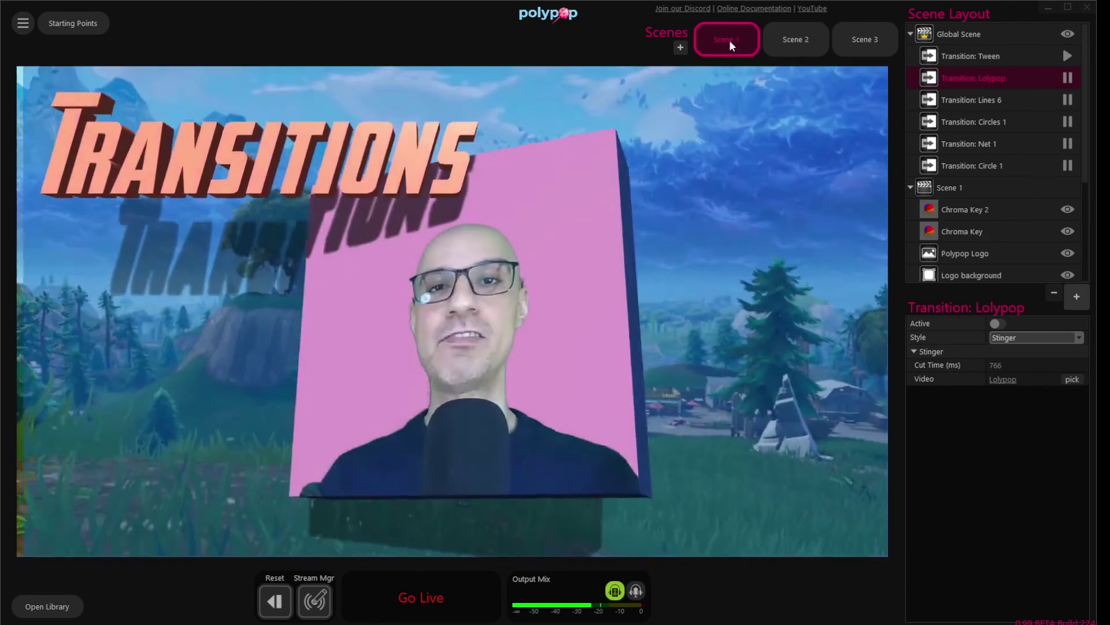